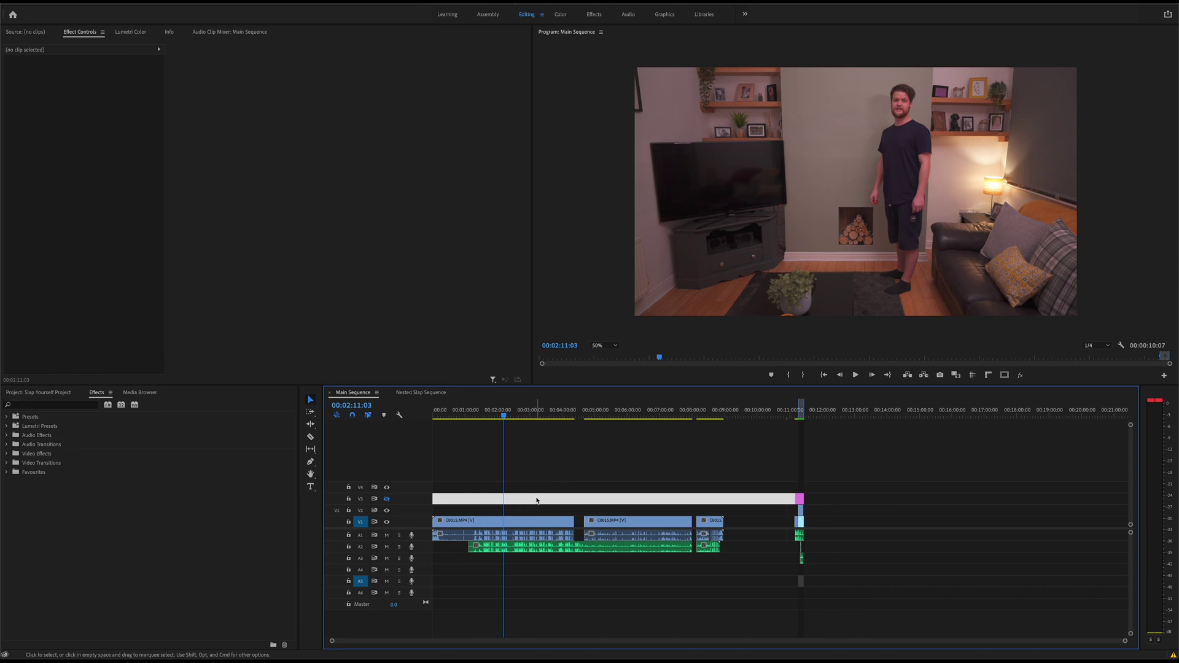
# Step: Play the first raw clip on V1 from about 00:02:31 to review the performance of the man facing the empty space
pyautogui.click(521, 526)
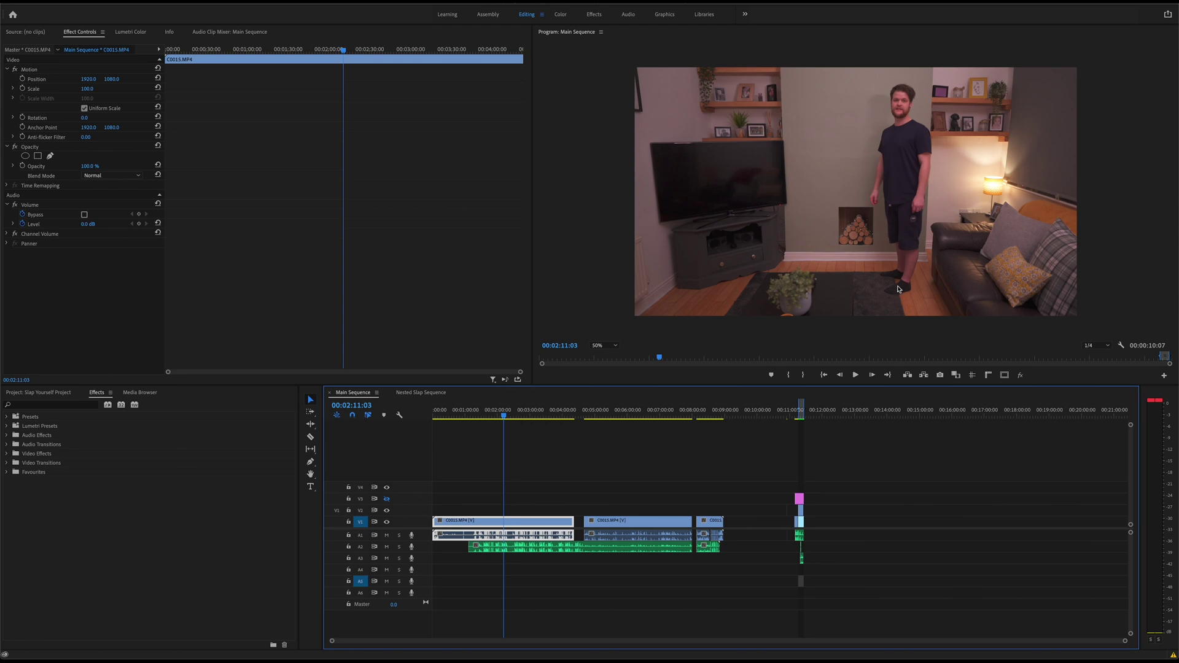
pyautogui.click(516, 416)
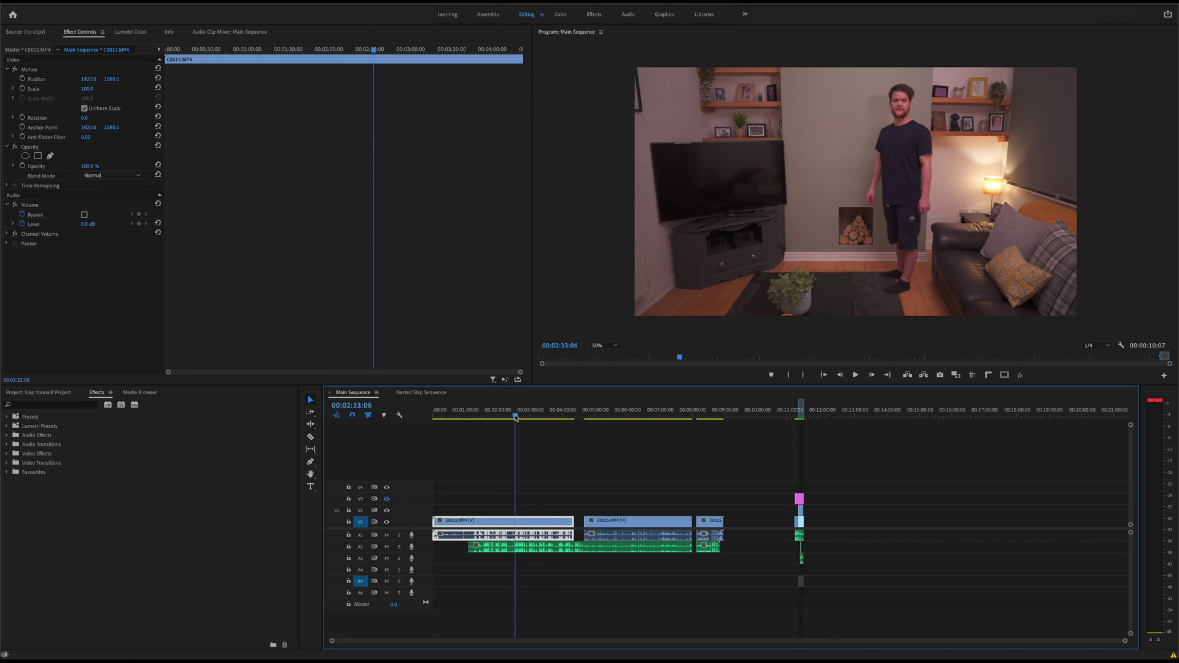
pyautogui.hotkey('ctrl', 's')
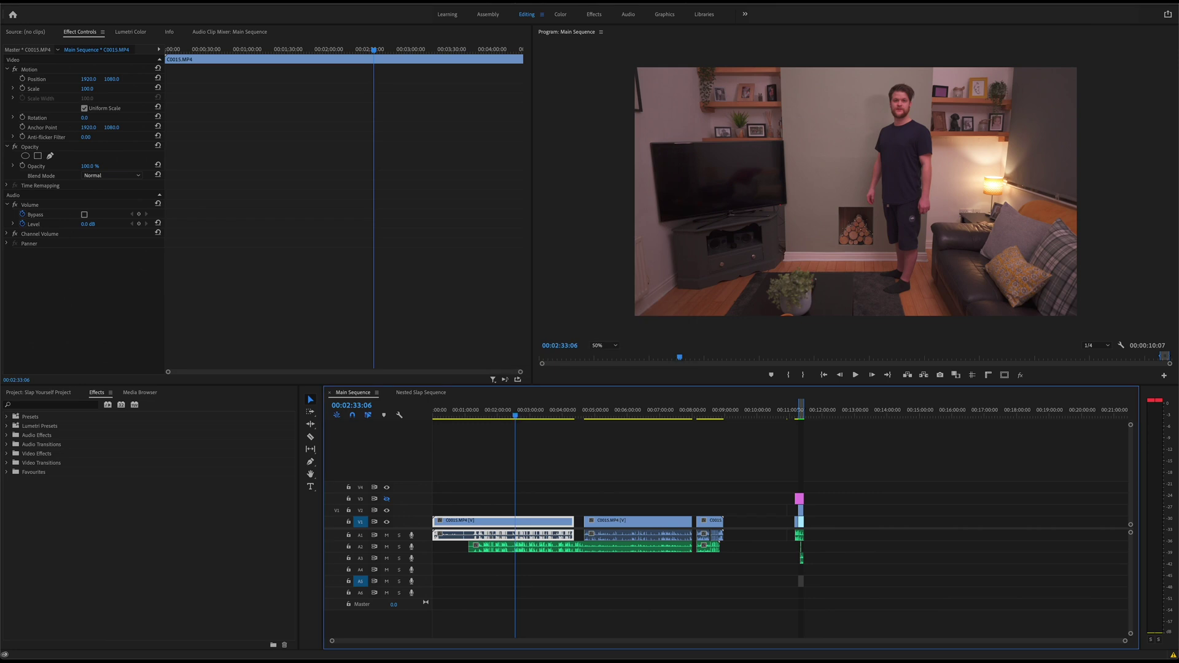
pyautogui.click(524, 416)
pyautogui.moveTo(523, 416); pyautogui.dragTo(515, 418)
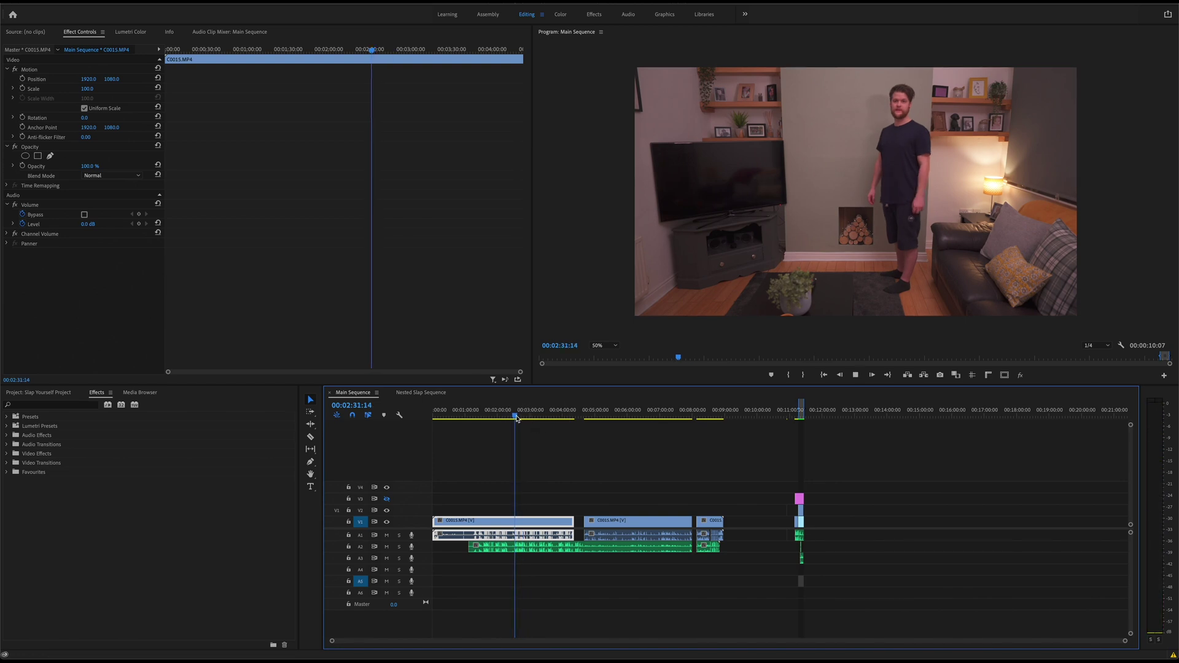
pyautogui.press('space')
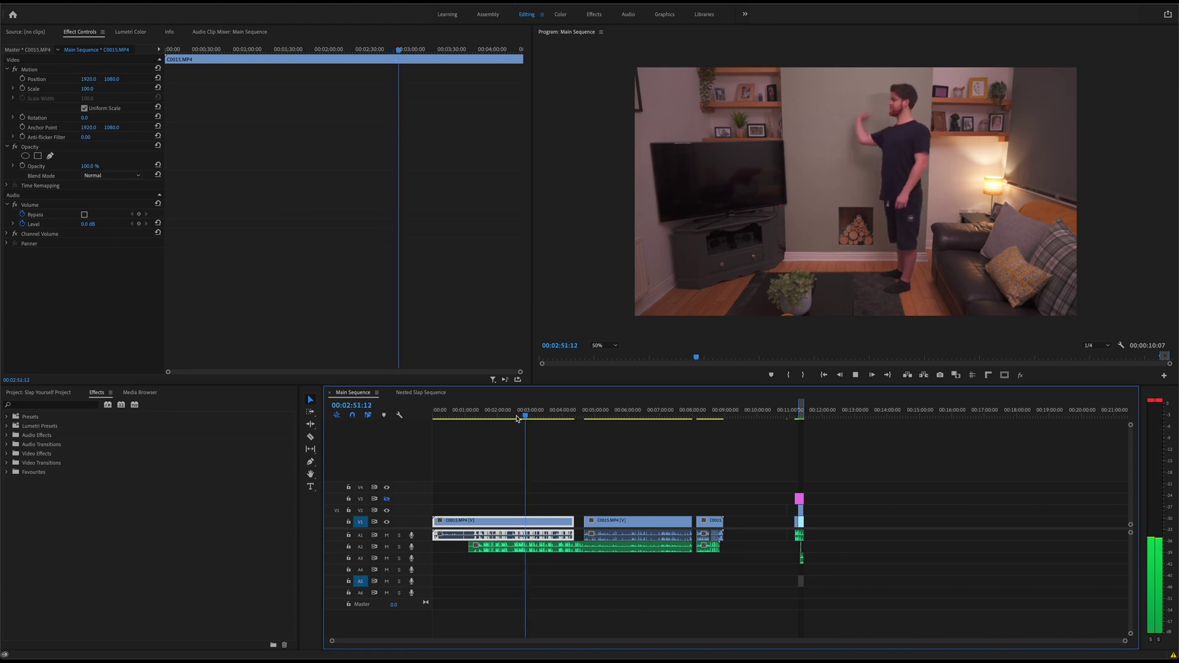
pyautogui.press('space')
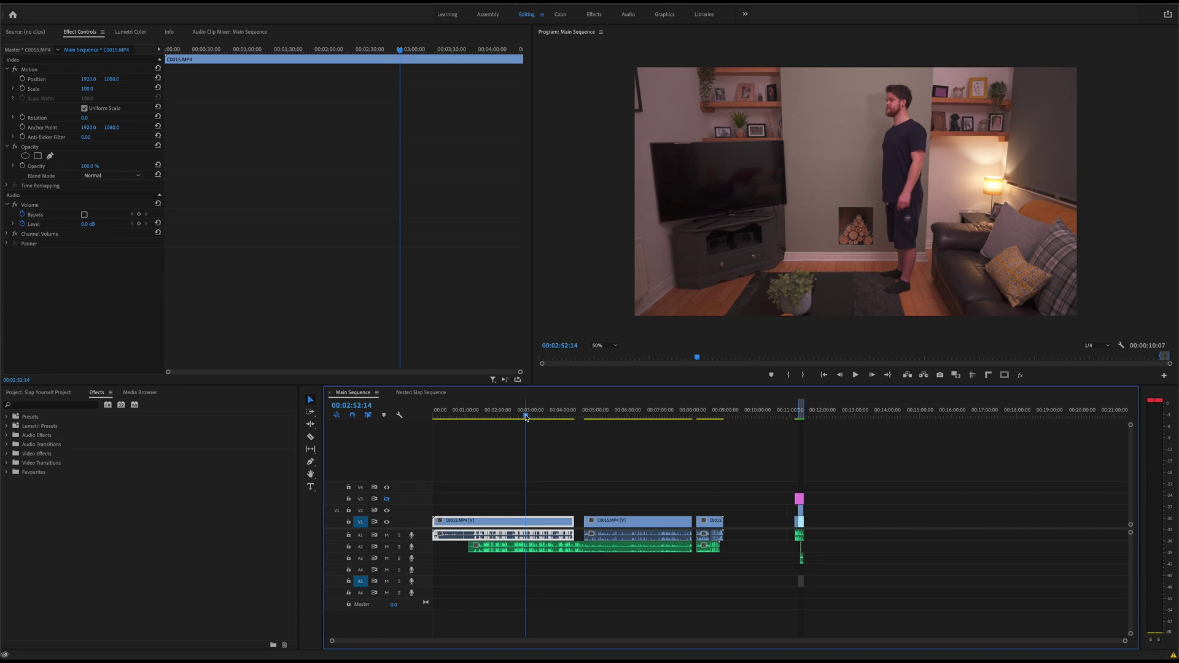
pyautogui.click(561, 410)
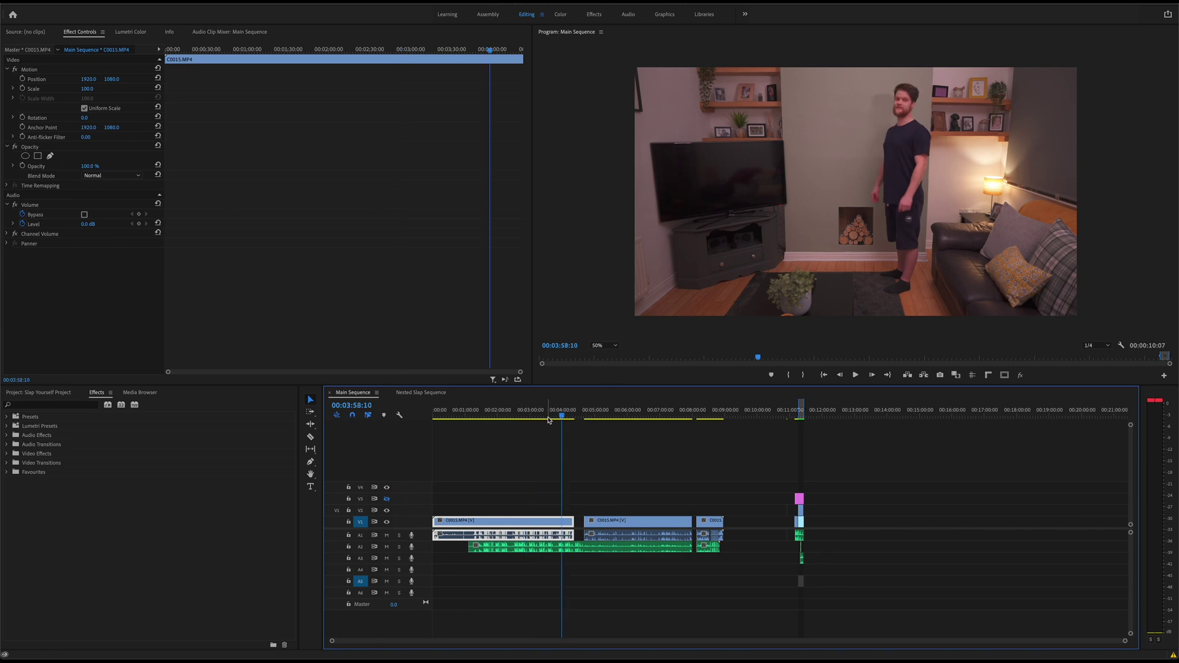
# Step: Play and scrub through the second raw clip on V1, from about 00:06:03 to its end, to review the opposite character's performance
pyautogui.moveTo(562, 415); pyautogui.dragTo(631, 420)
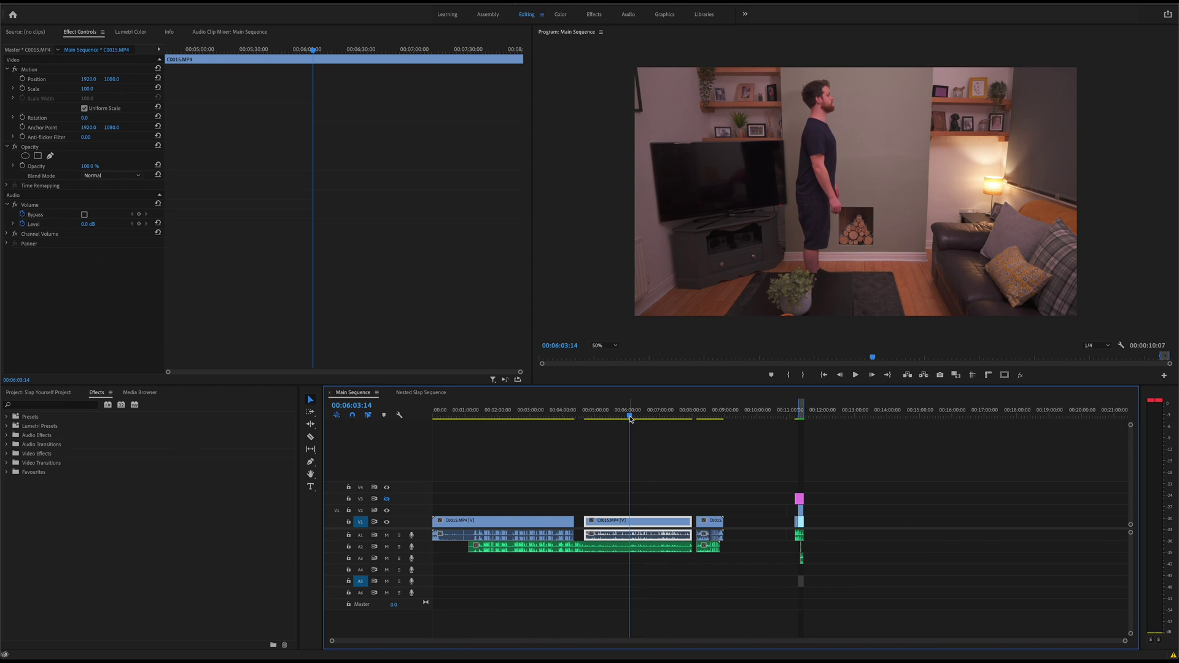
pyautogui.moveTo(630, 420); pyautogui.dragTo(632, 420)
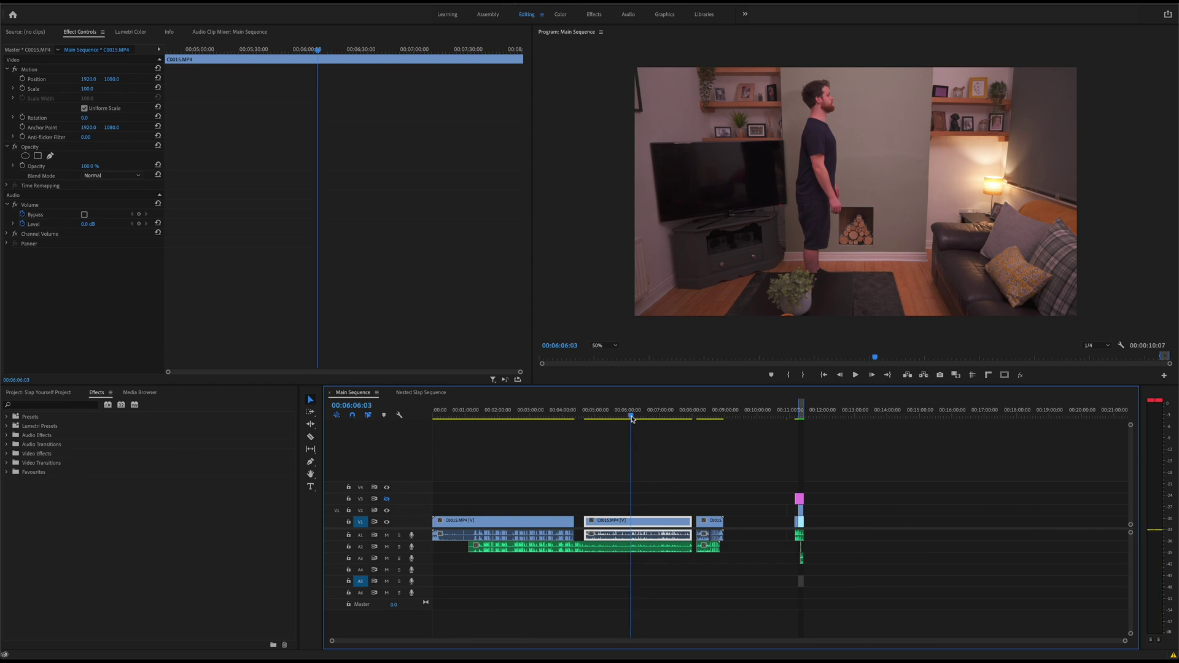
pyautogui.press('space')
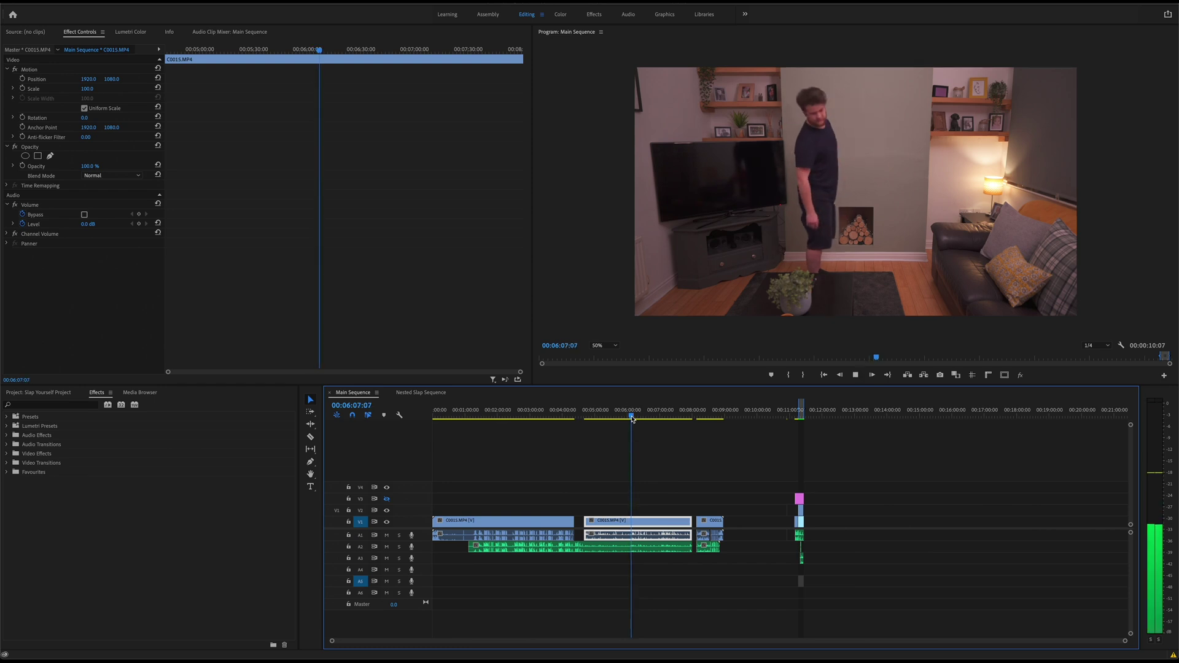
pyautogui.moveTo(632, 420); pyautogui.dragTo(640, 420)
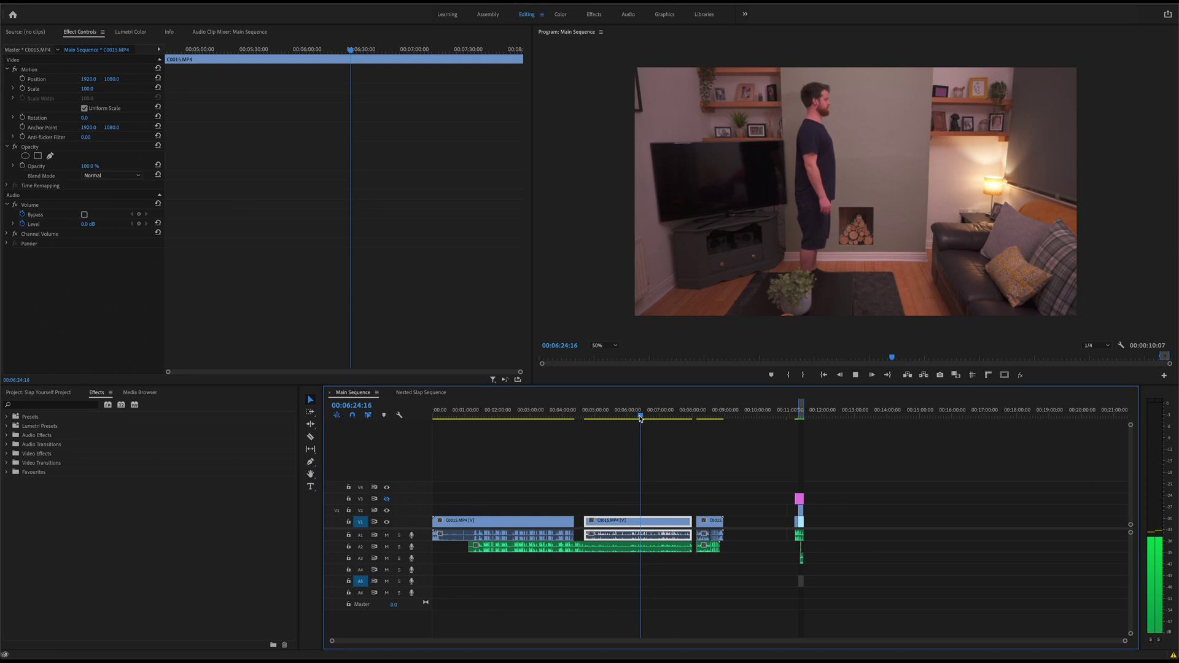
pyautogui.moveTo(640, 420); pyautogui.dragTo(655, 419)
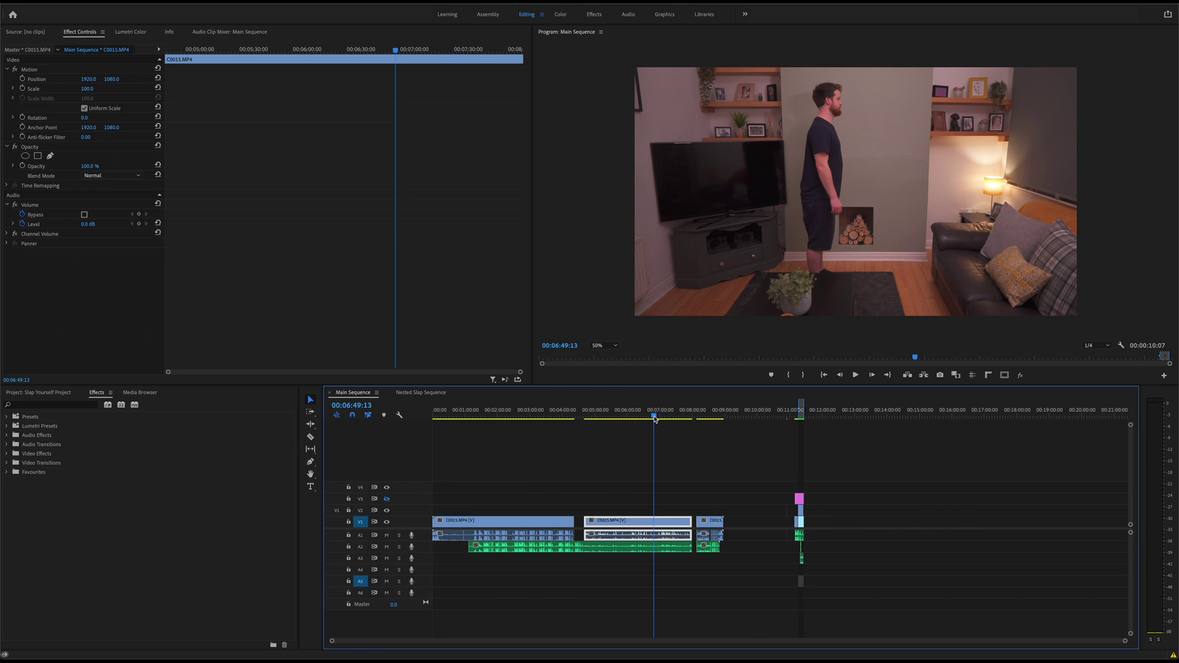
pyautogui.moveTo(655, 420); pyautogui.dragTo(695, 419)
pyautogui.click(579, 523)
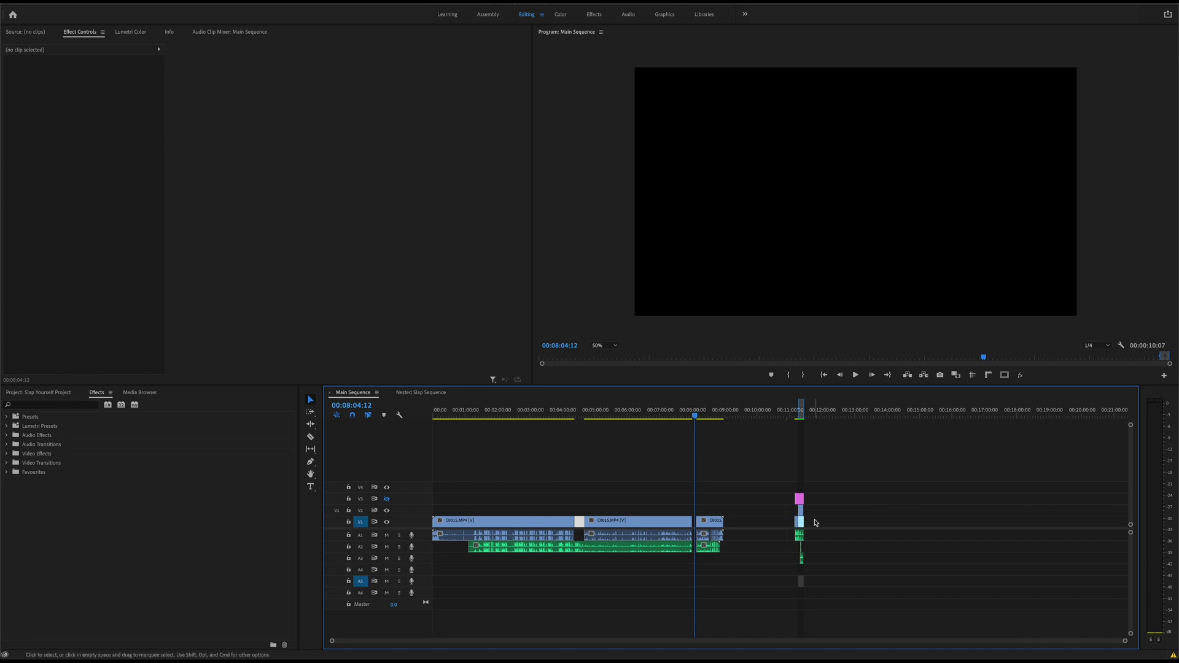
# Step: Go to the finished composite near 00:11:15 and scrub across the cut into the two-layer section to 00:11:16:19
pyautogui.scroll(10, 815, 522)
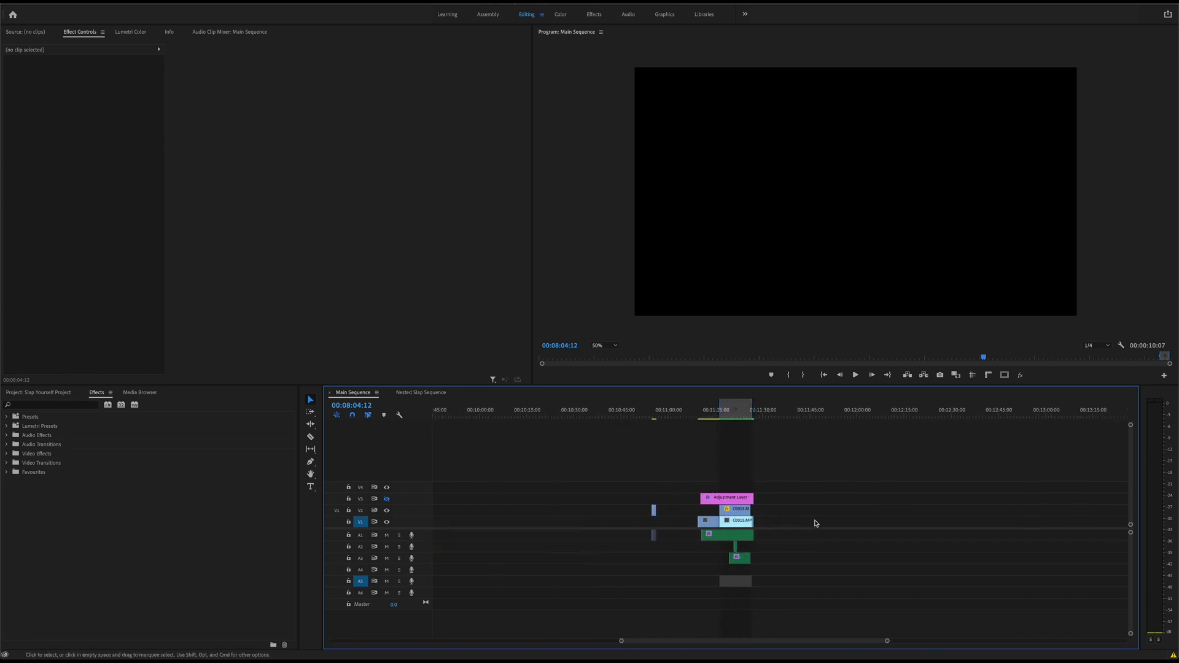
pyautogui.hscroll(-5, 812, 523)
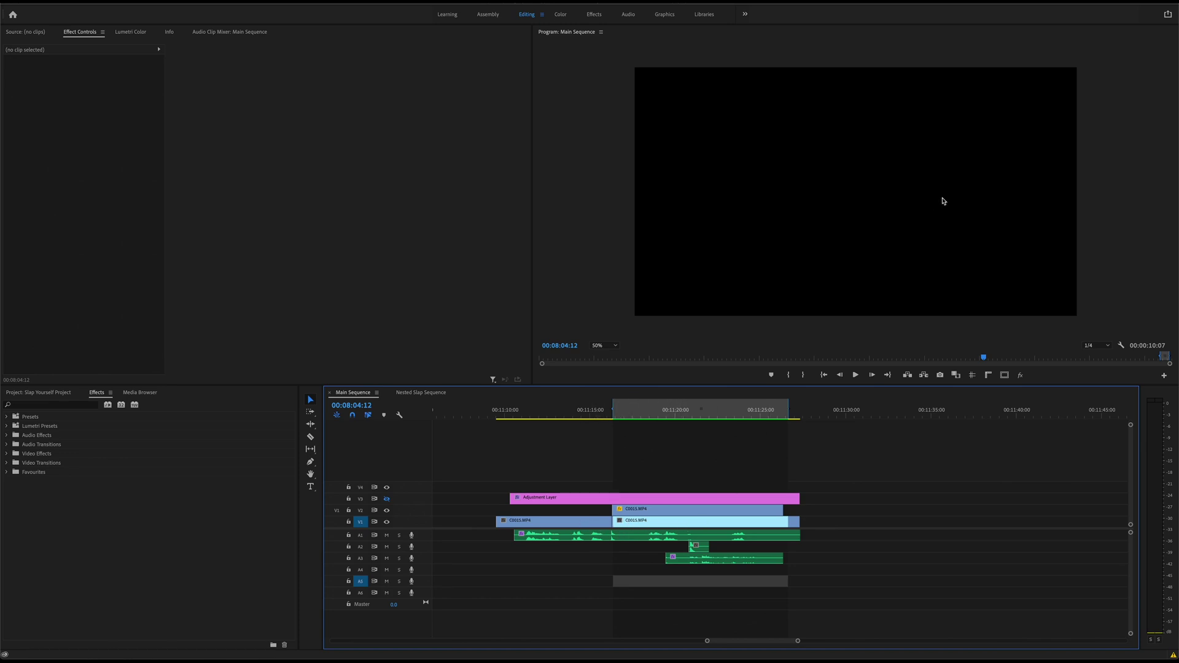
pyautogui.click(580, 417)
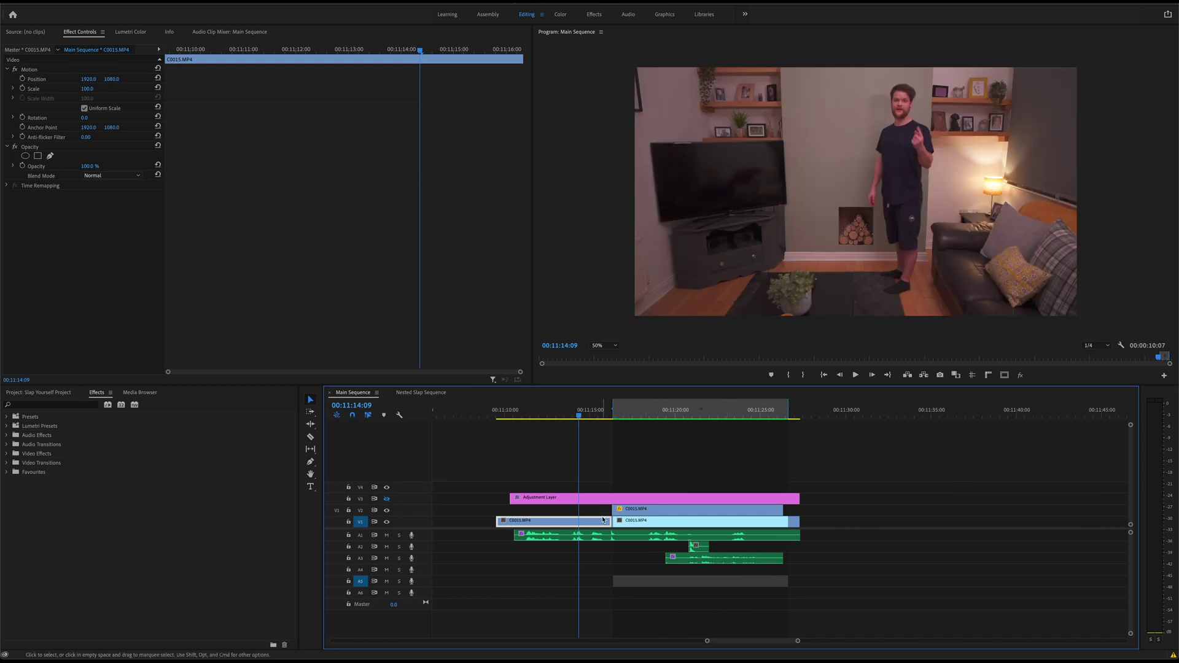
pyautogui.click(610, 417)
pyautogui.click(609, 417)
pyautogui.moveTo(610, 417); pyautogui.dragTo(620, 420)
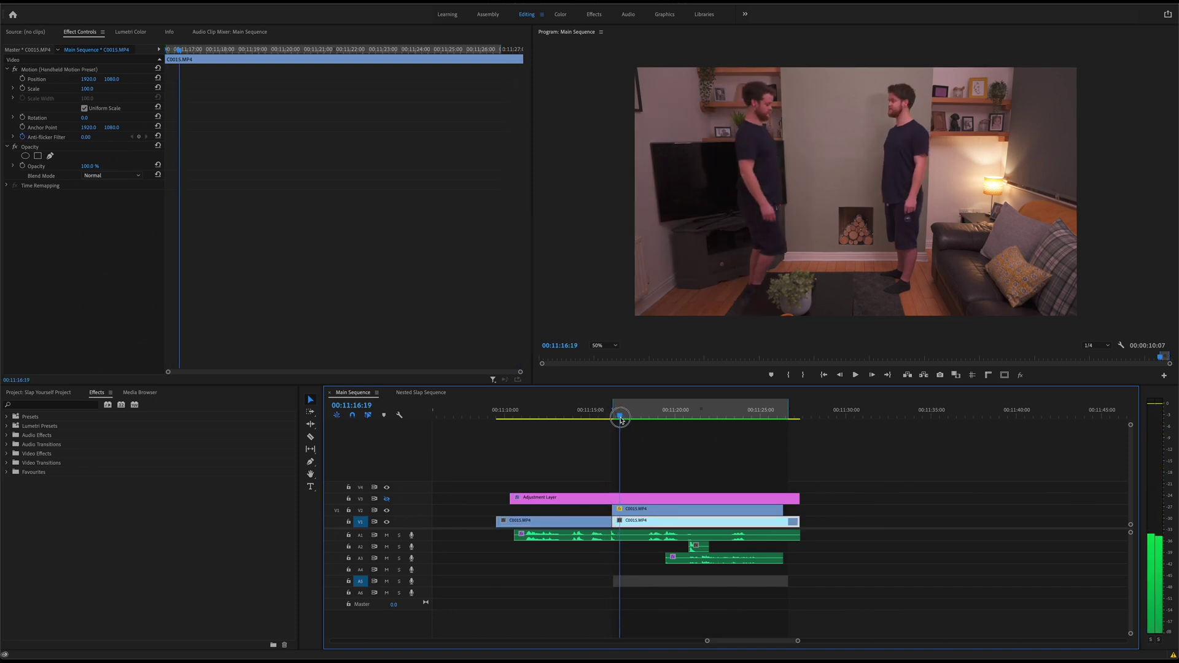
# Step: Mute audio track A1 and select the opacity mask of the upper composite clip on V2
pyautogui.click(706, 508)
pyautogui.click(386, 535)
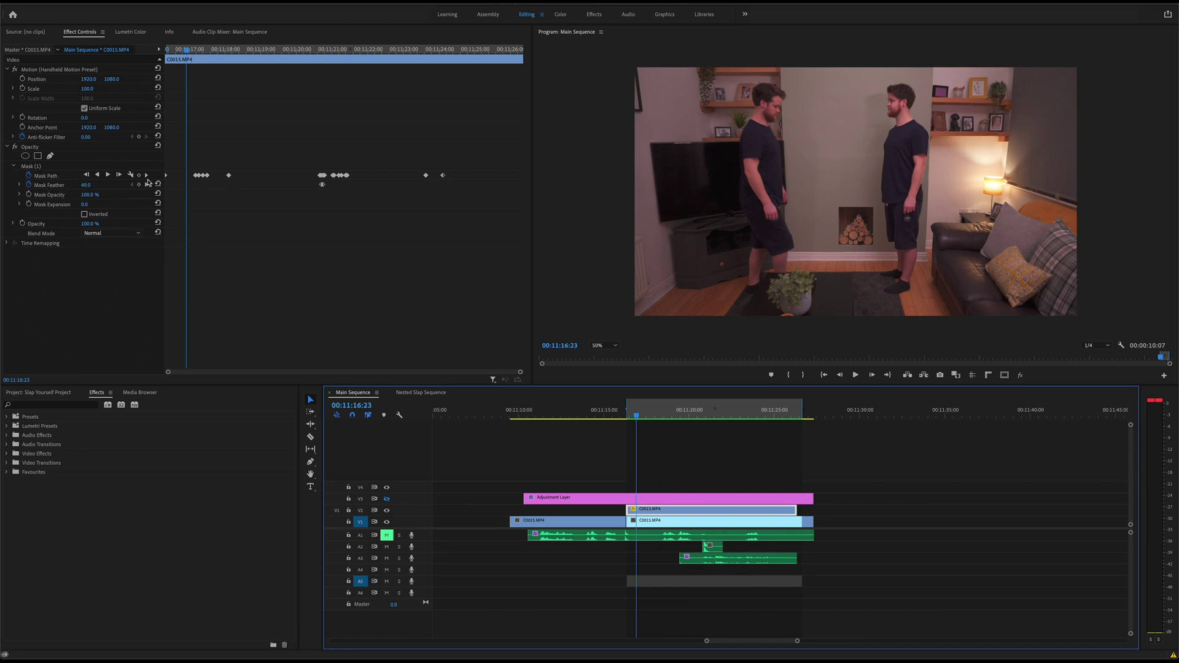
pyautogui.click(289, 179)
# Step: Scrub through the slap between about 00:11:17 and 00:11:22 to examine how the animated mask divides the two figures
pyautogui.moveTo(637, 417); pyautogui.dragTo(701, 420)
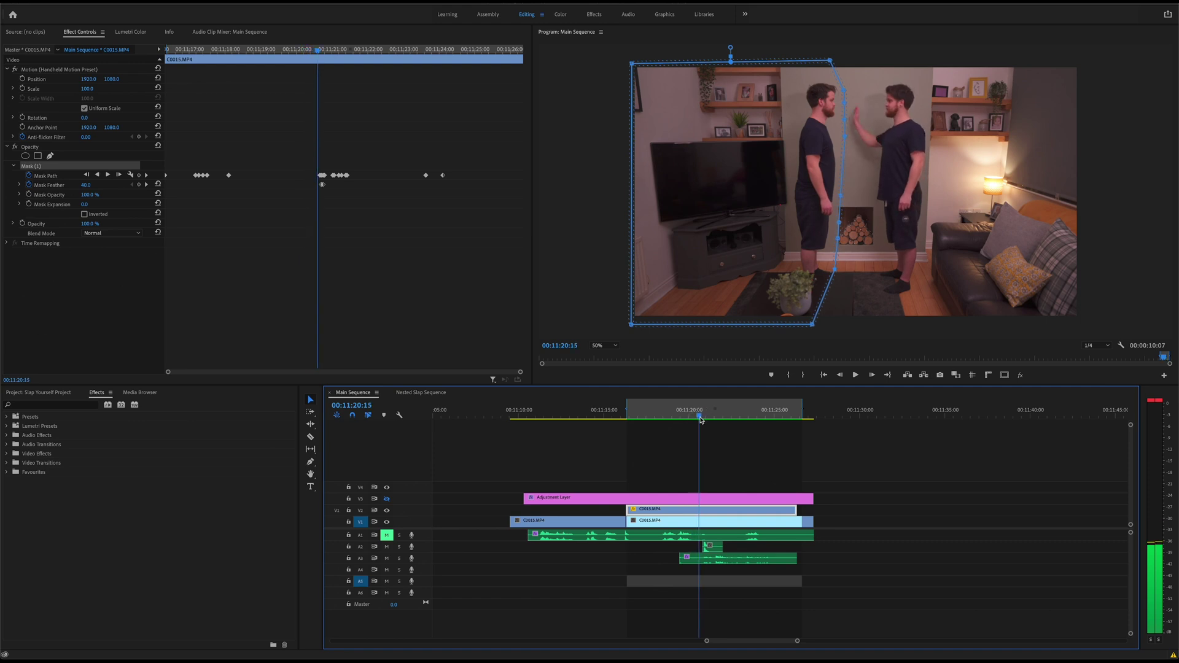
pyautogui.moveTo(701, 420); pyautogui.dragTo(704, 420)
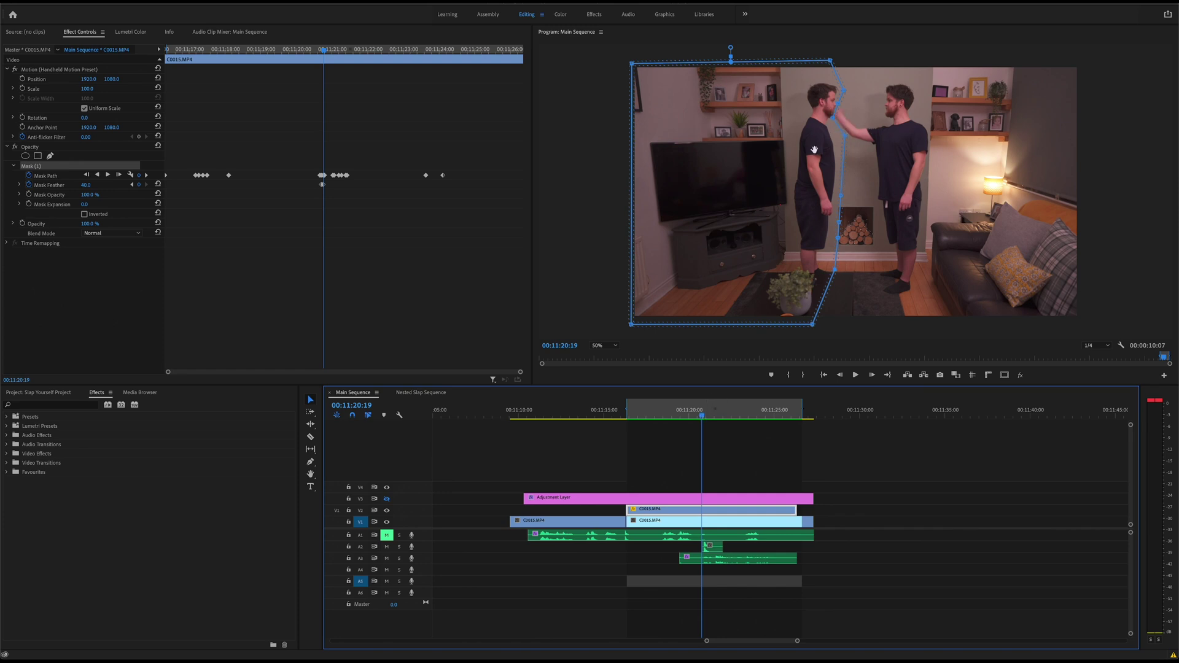
pyautogui.moveTo(703, 419); pyautogui.dragTo(705, 419)
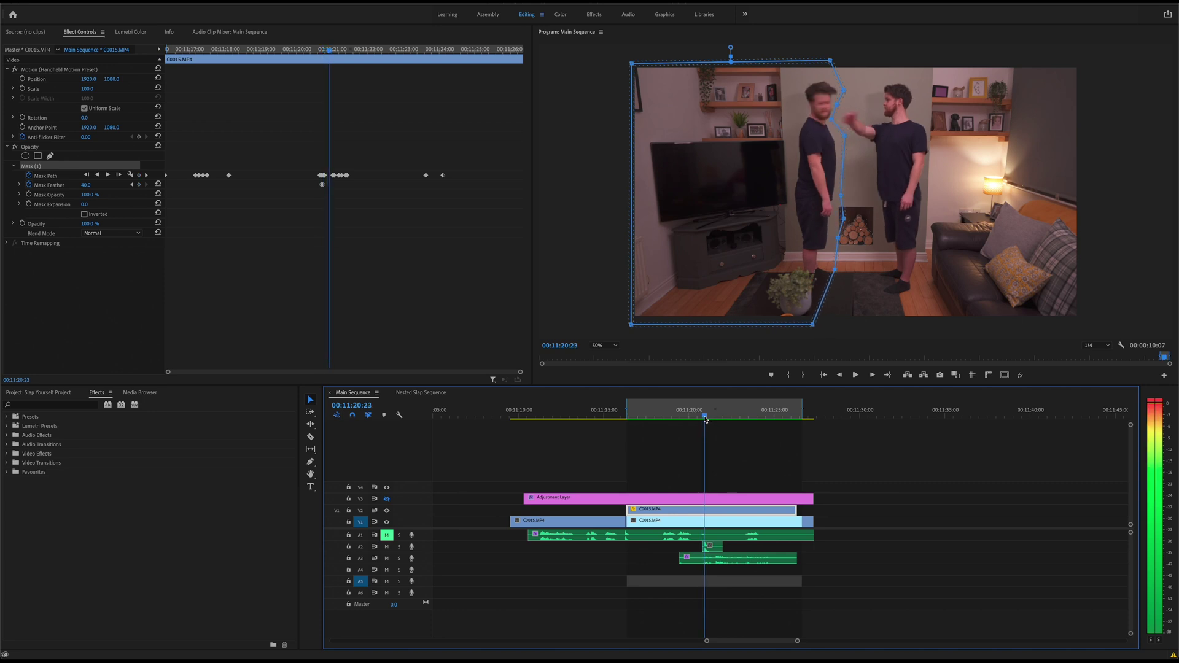
pyautogui.moveTo(705, 419); pyautogui.dragTo(730, 419)
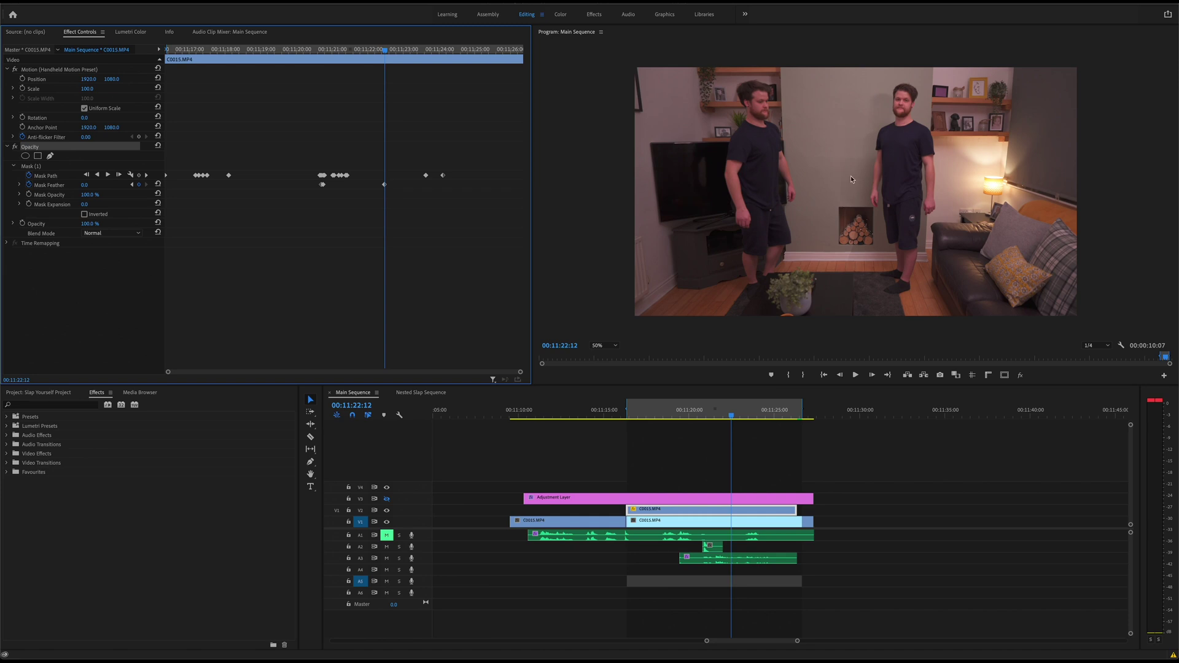
# Step: Set the mask feather of the V2 clip to 40 at 00:11:22:12
pyautogui.click(92, 185)
pyautogui.write('40')
pyautogui.press('Return')
# Step: Return to 00:11:16:16 and show the V2 clip's mask outline, then hide it to check the blend between the layers
pyautogui.moveTo(730, 417); pyautogui.dragTo(631, 418)
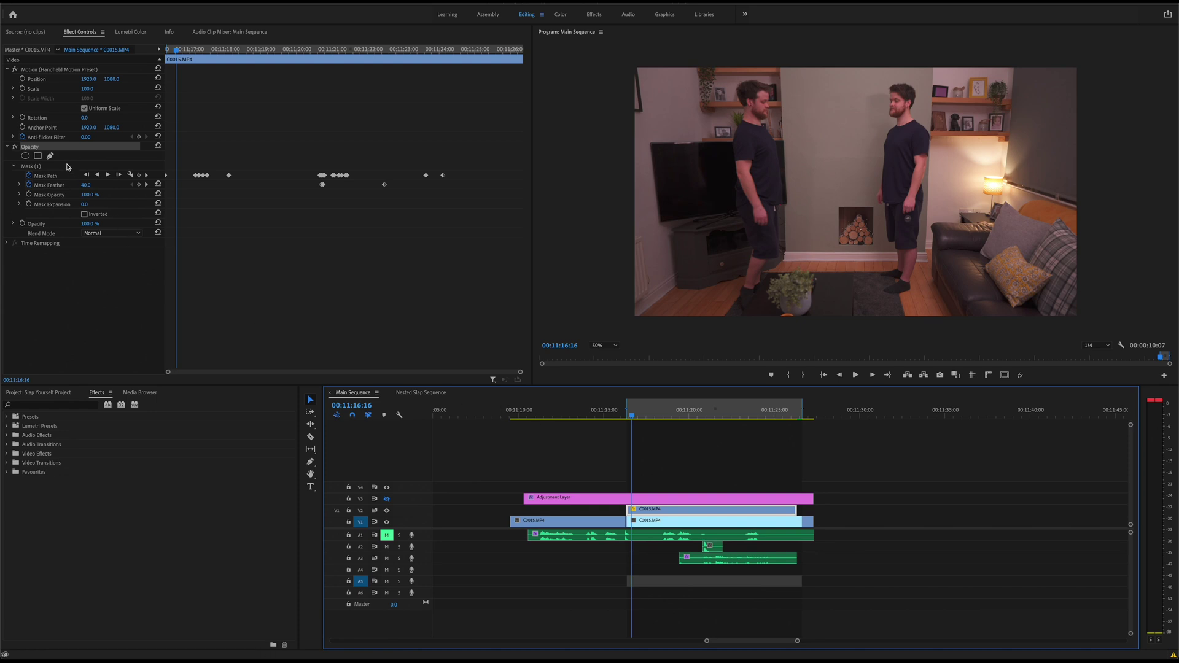
pyautogui.click(38, 166)
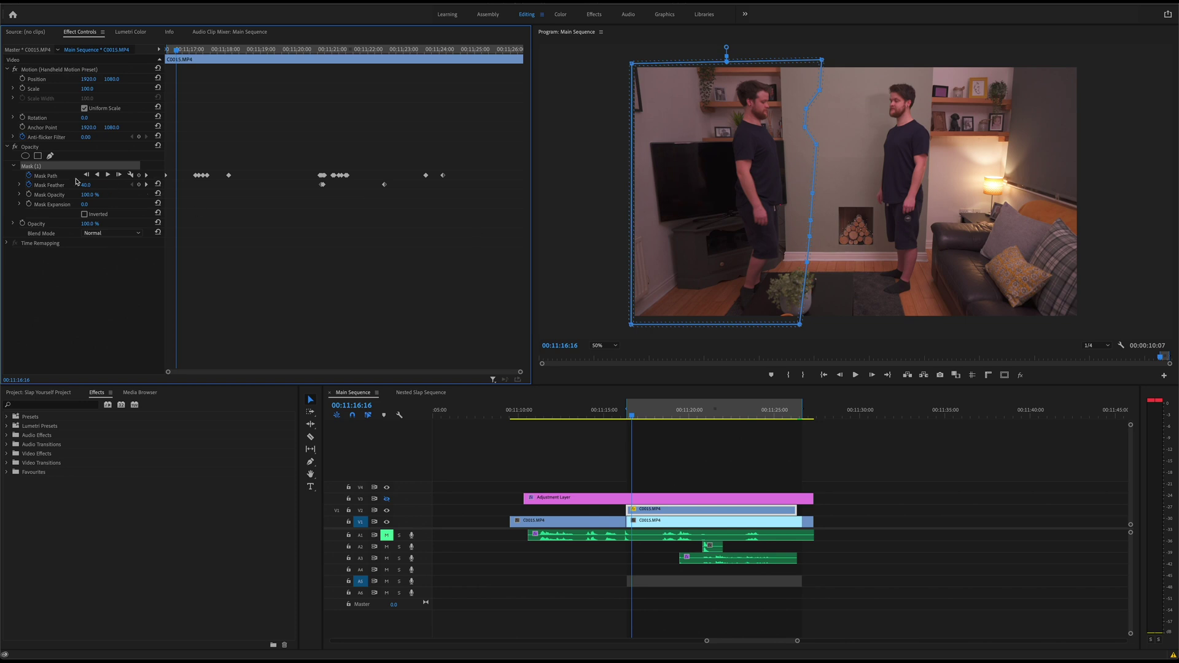
pyautogui.click(35, 150)
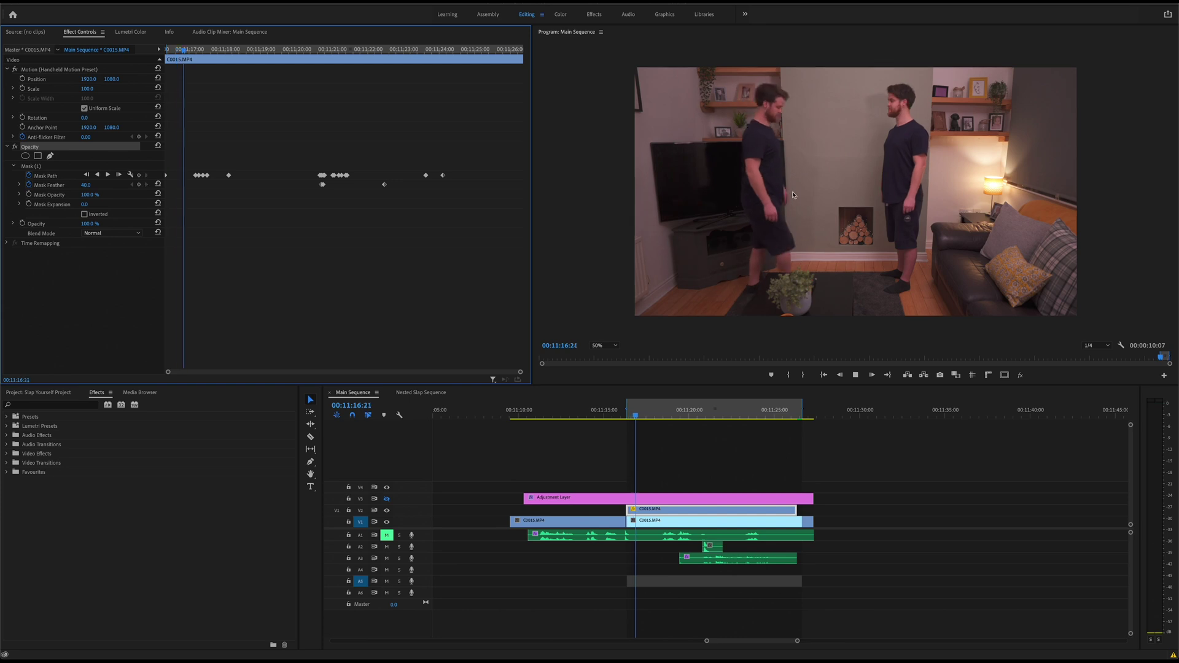
# Step: Replay the composite from about 00:11:16:21 to check the mask movement, and show the mask outline at 00:11:19:12
pyautogui.press('space')
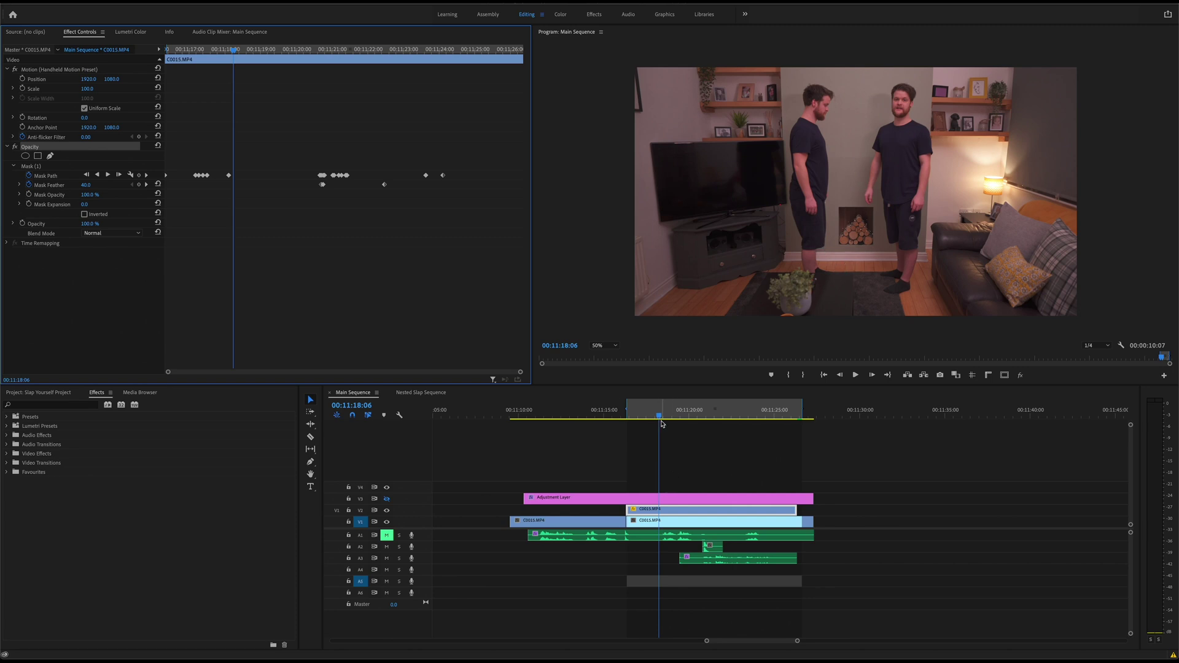
pyautogui.moveTo(658, 420); pyautogui.dragTo(635, 417)
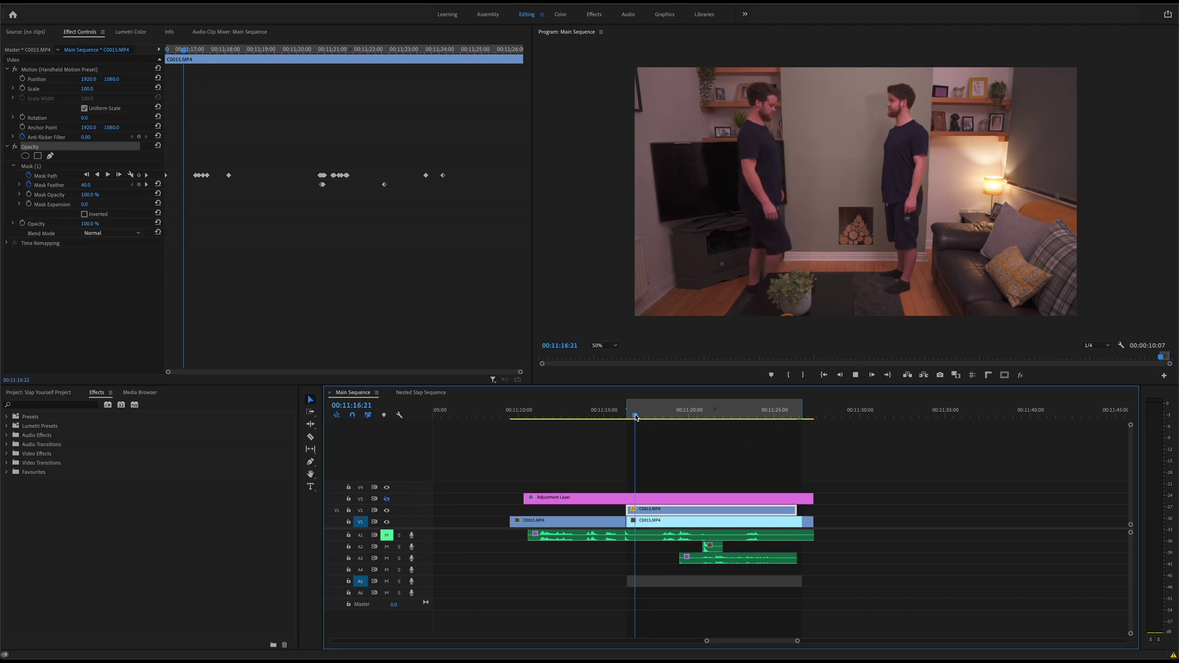
pyautogui.press('space')
pyautogui.press('space')
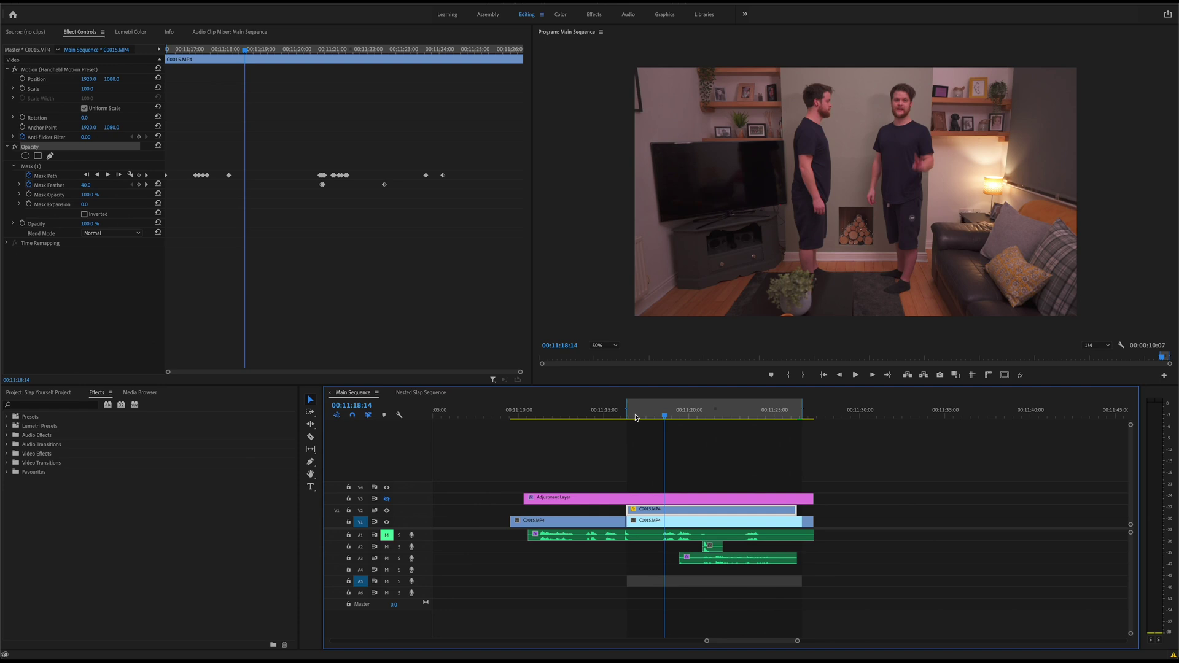
pyautogui.click(681, 417)
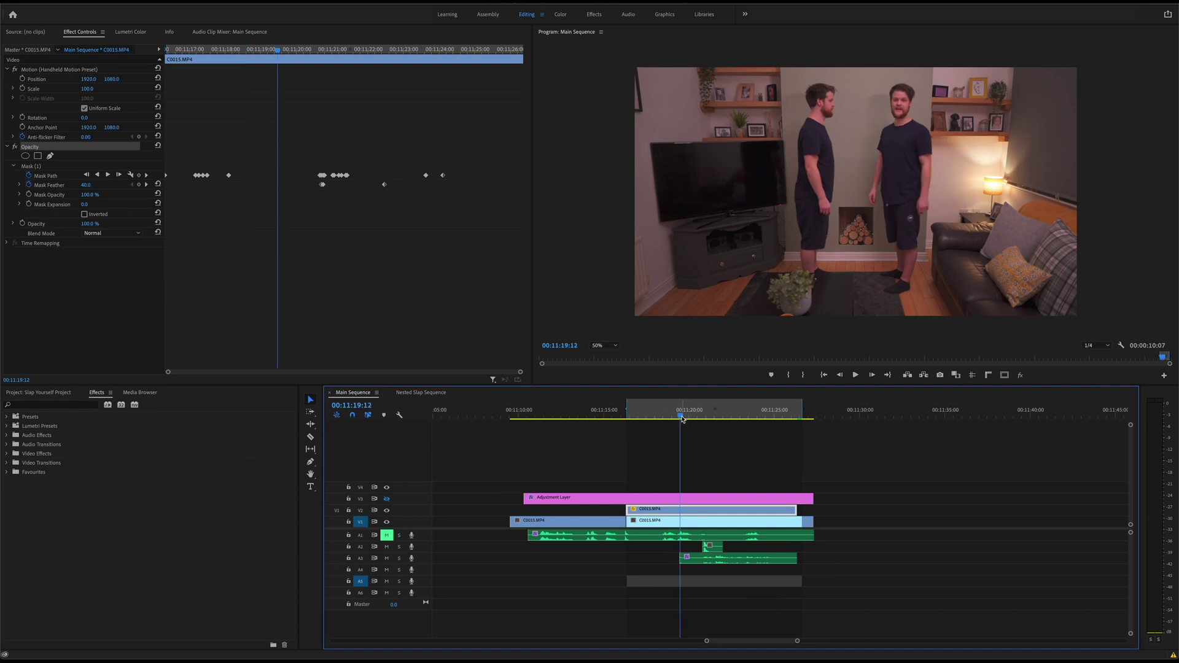
pyautogui.click(35, 168)
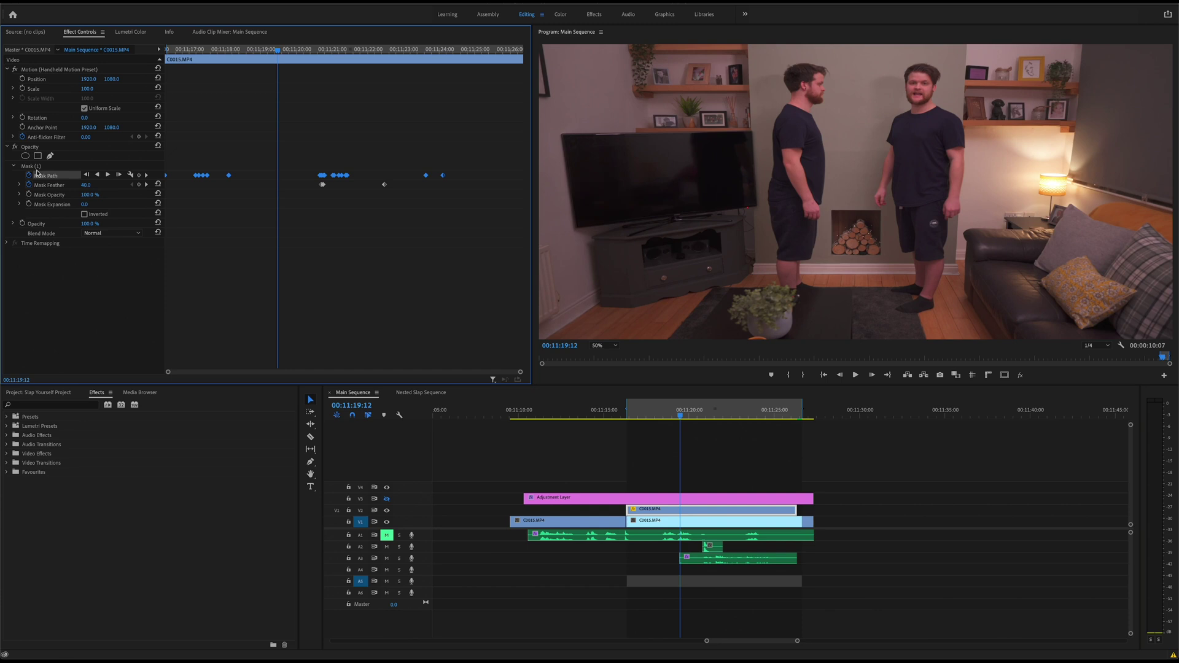
# Step: Find the third raw clip on V1 and place the playhead at 00:08:36:11 to view its hand-gesture take
pyautogui.press('-')
pyautogui.press('-')
pyautogui.press('-')
pyautogui.press('-')
pyautogui.press('-')
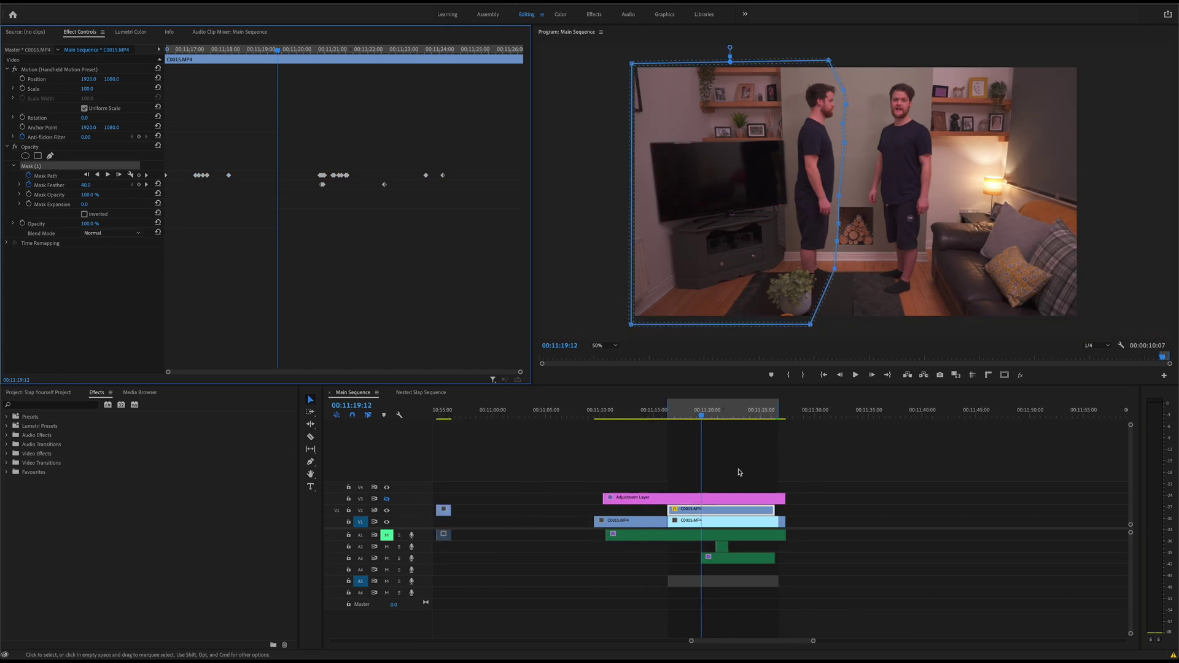
pyautogui.keyDown('alt'); pyautogui.scroll(5, 654, 496); pyautogui.keyUp('alt')
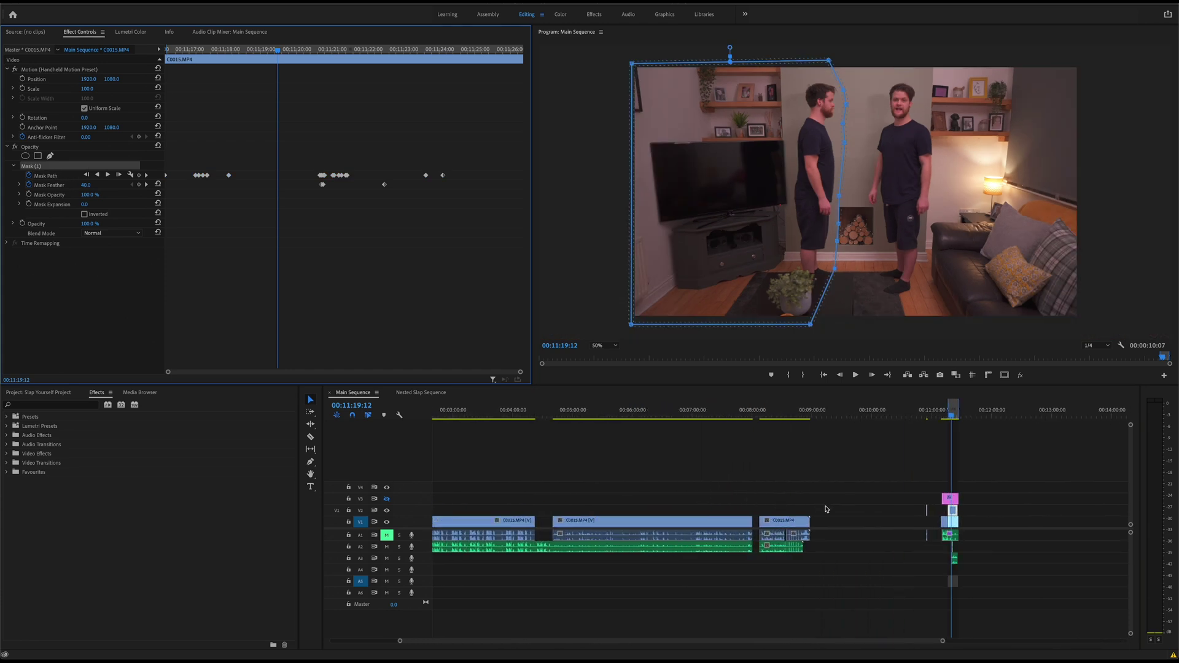
pyautogui.keyDown('alt'); pyautogui.scroll(4, 811, 512); pyautogui.keyUp('alt')
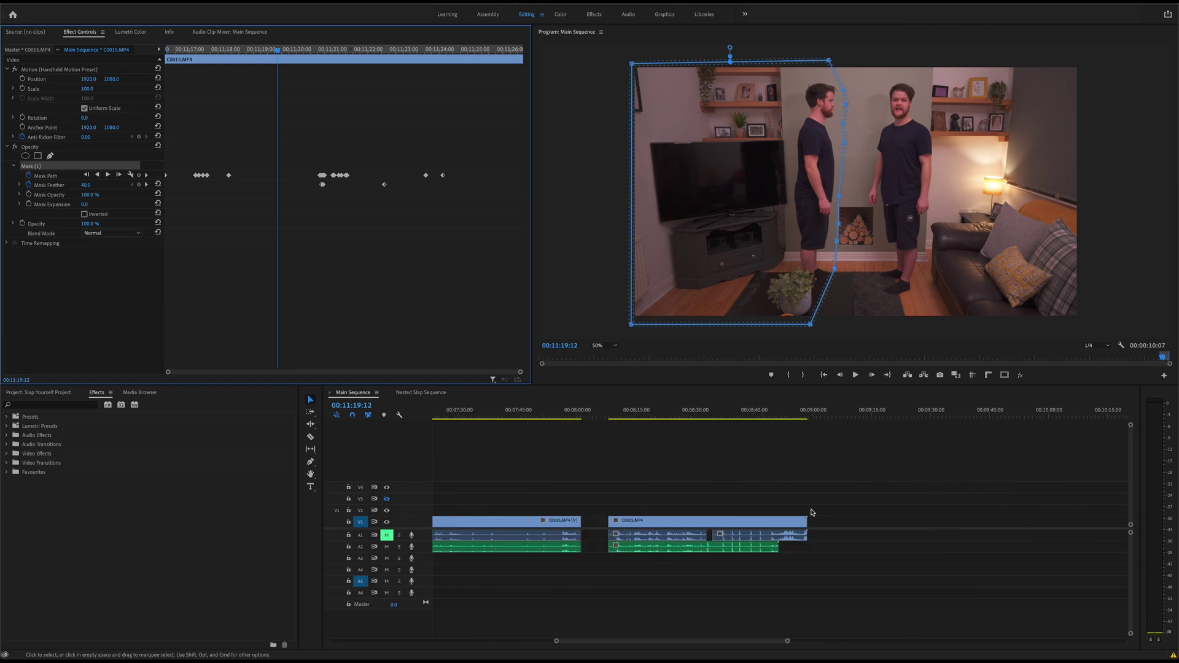
pyautogui.click(649, 509)
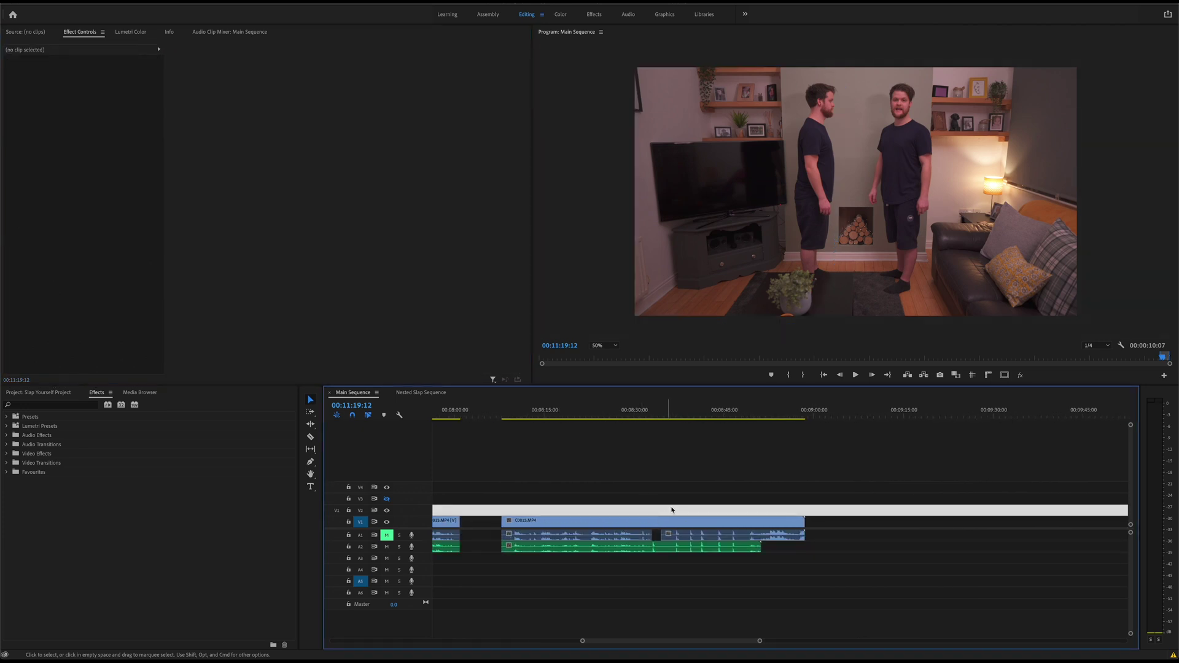
pyautogui.click(673, 417)
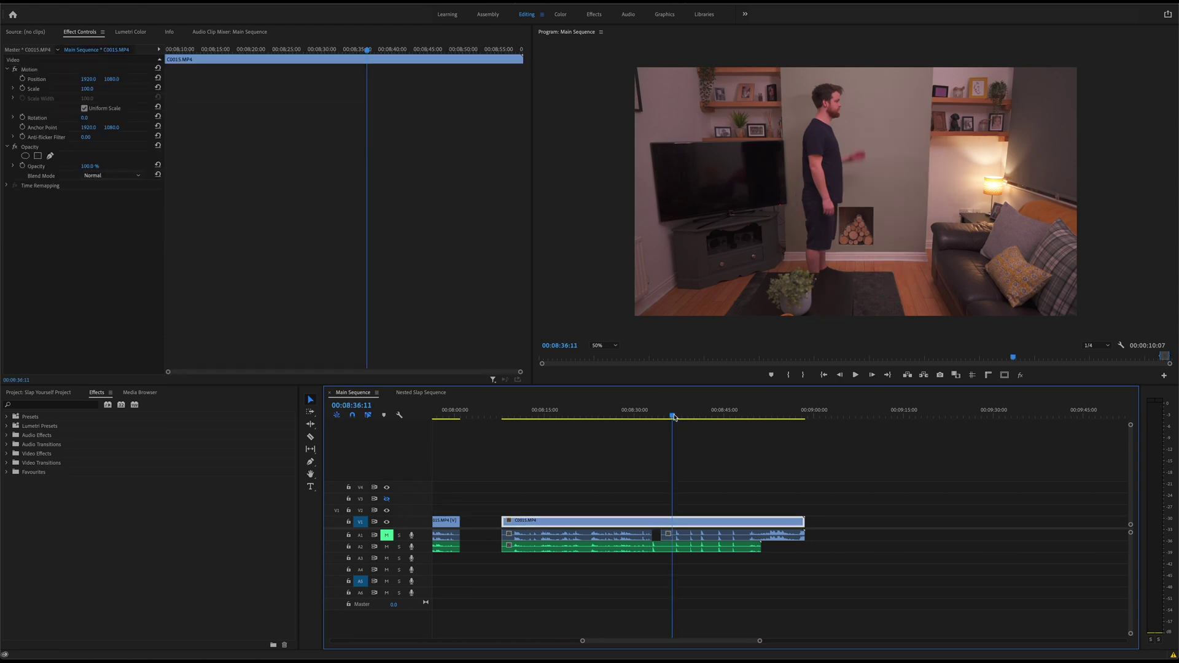
# Step: Play the hand-gesture take in the third raw V1 clip and stop at 00:08:39:24
pyautogui.press('space')
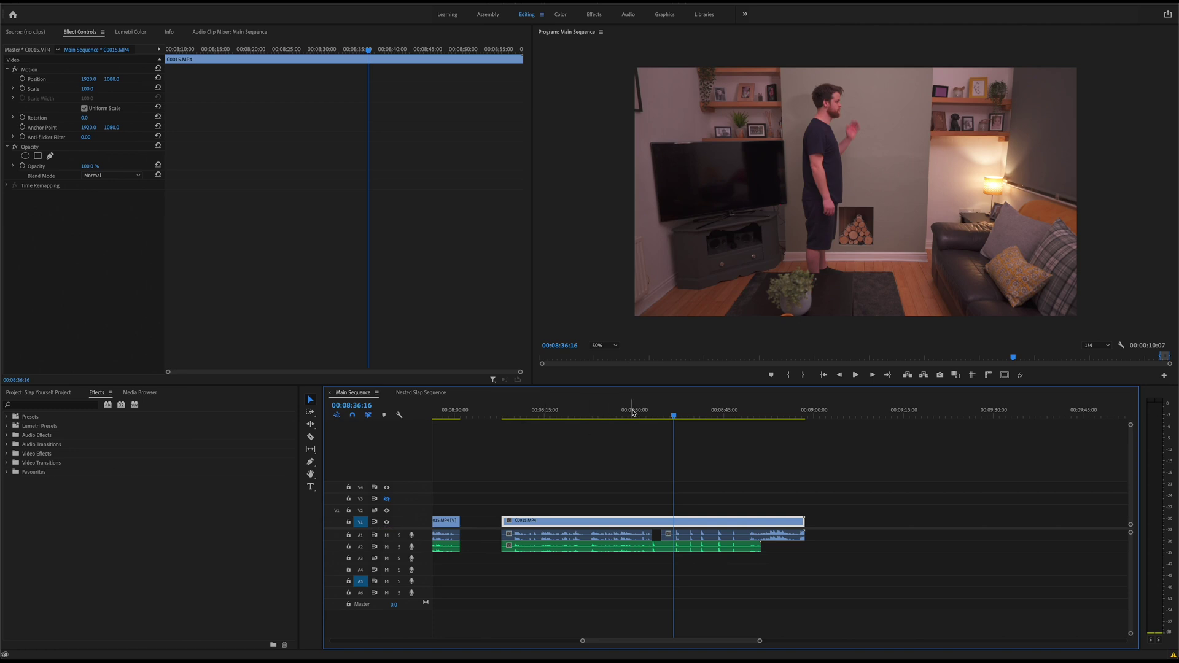
pyautogui.click(664, 416)
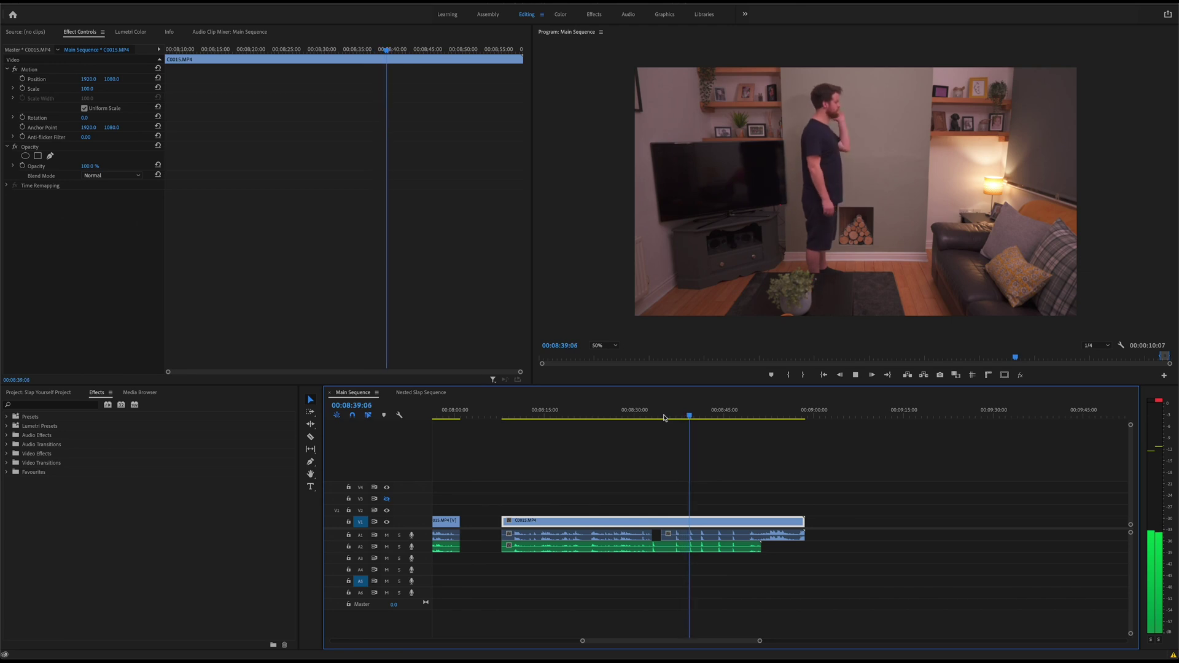
pyautogui.press('space')
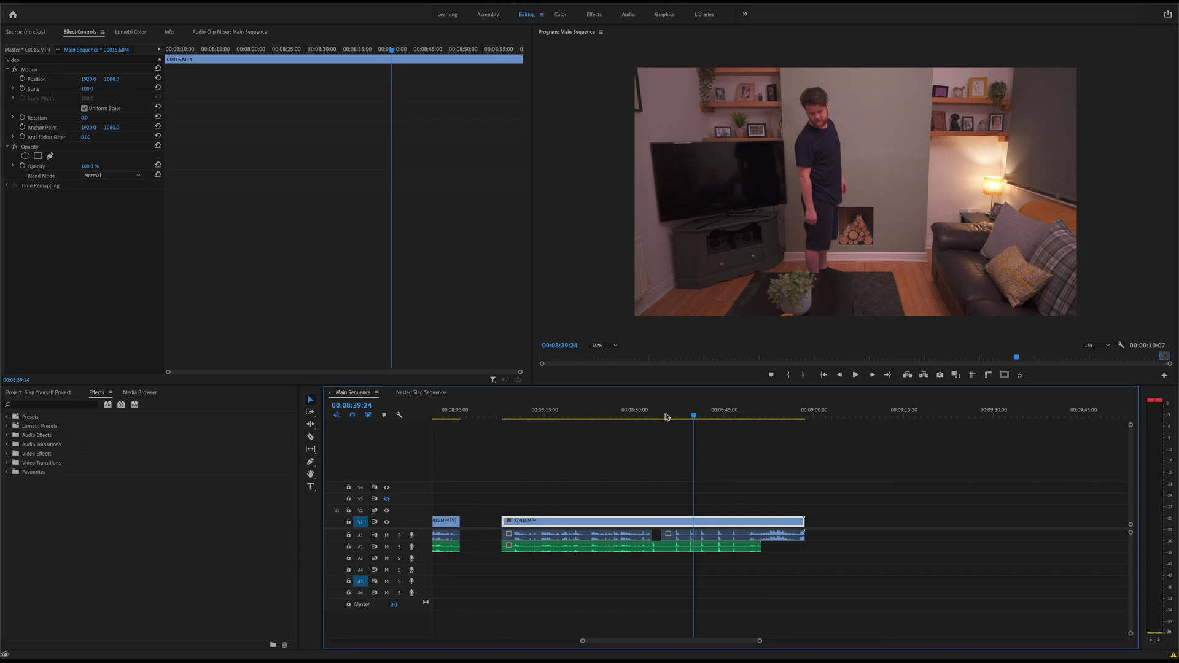
# Step: Inspect the camera audio on A1 and the separate recorder audio on A2 beneath the third raw clip
pyautogui.hscroll(-5, 687, 491)
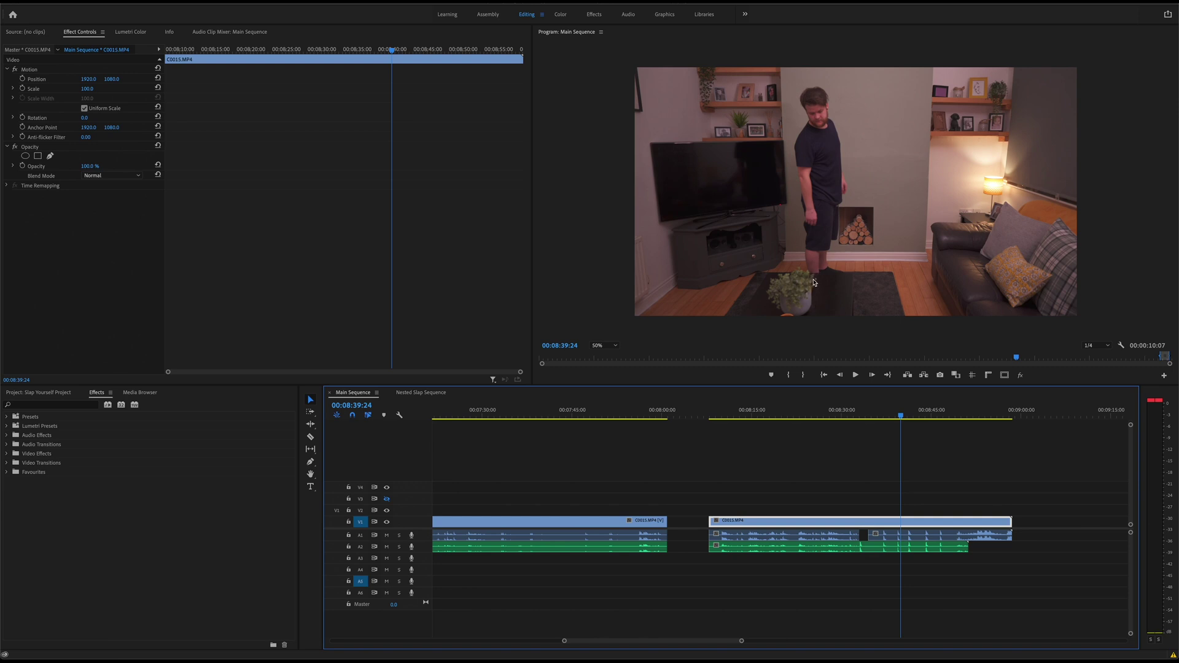
pyautogui.click(820, 539)
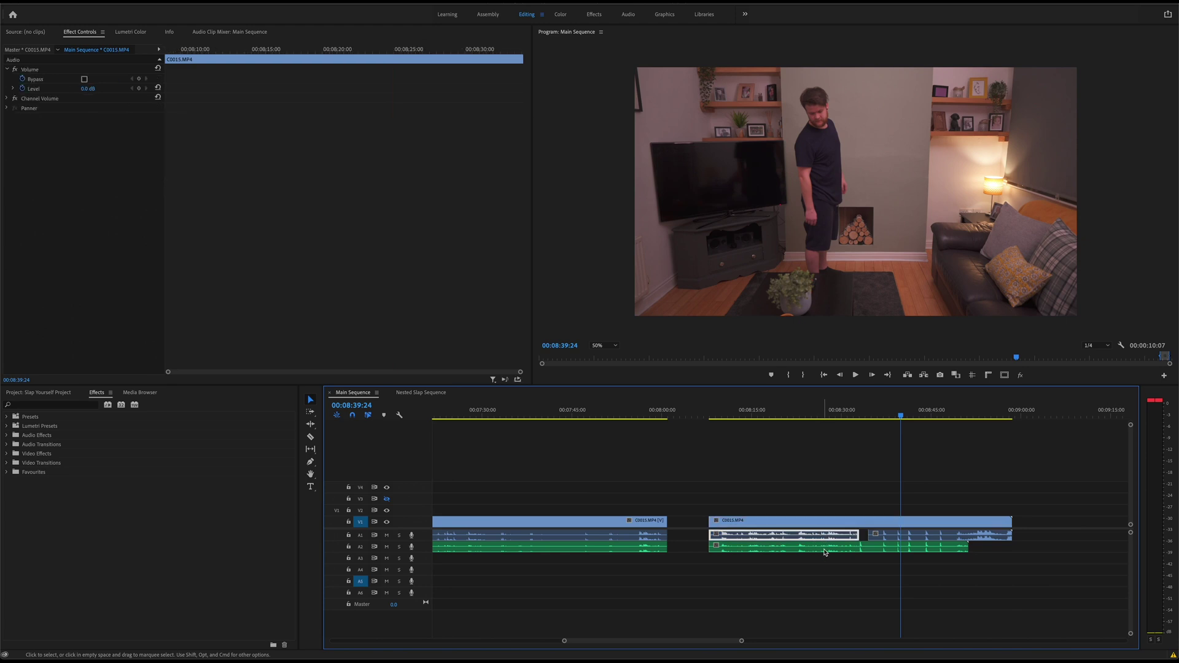
pyautogui.click(825, 550)
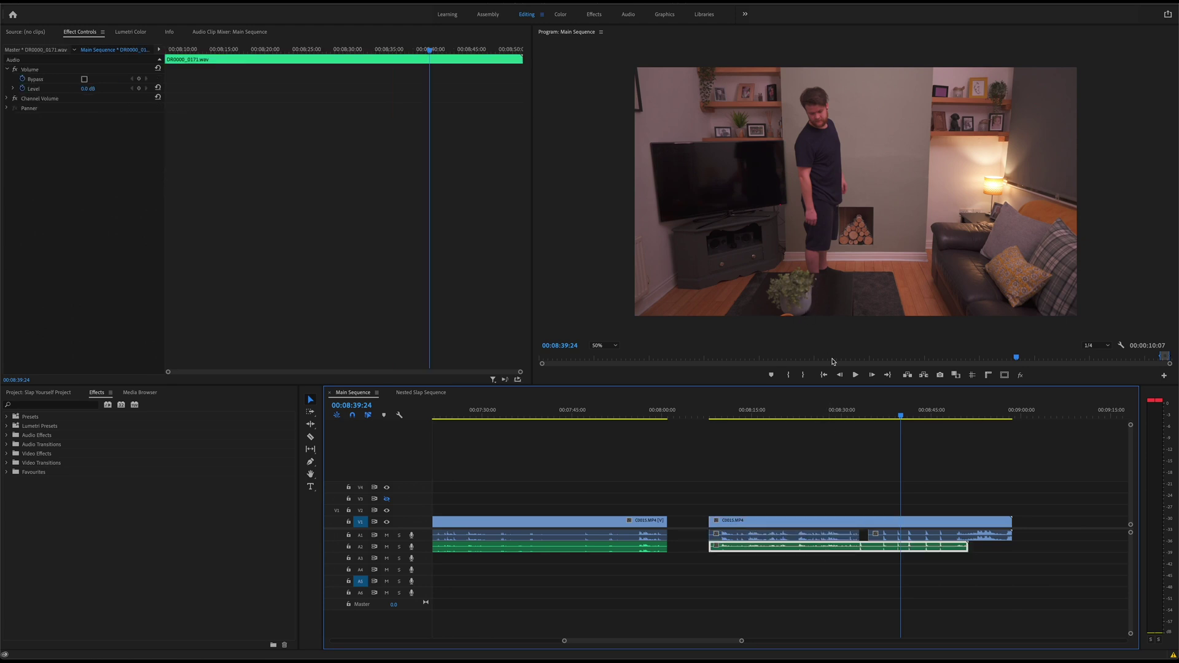
# Step: Return to the layered slap composite and select the Handheld Camera Motion Subtle preset among the effect presets
pyautogui.press('-')
pyautogui.scroll(-5, 884, 475)
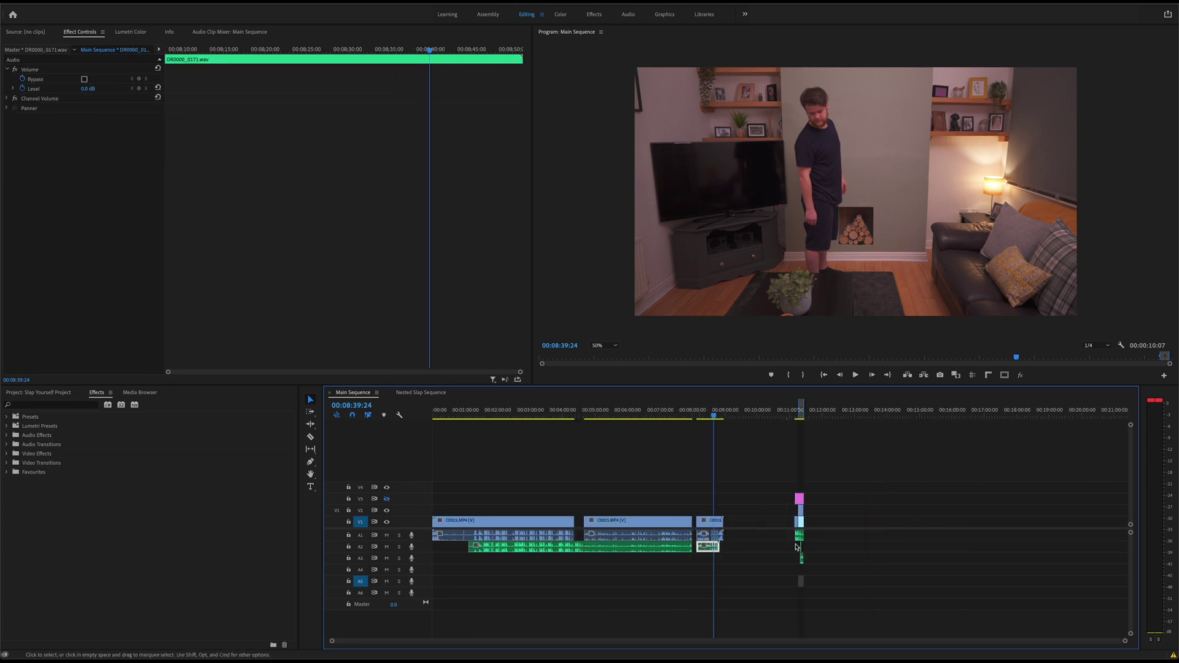
pyautogui.press('=')
pyautogui.press('=')
pyautogui.press('=')
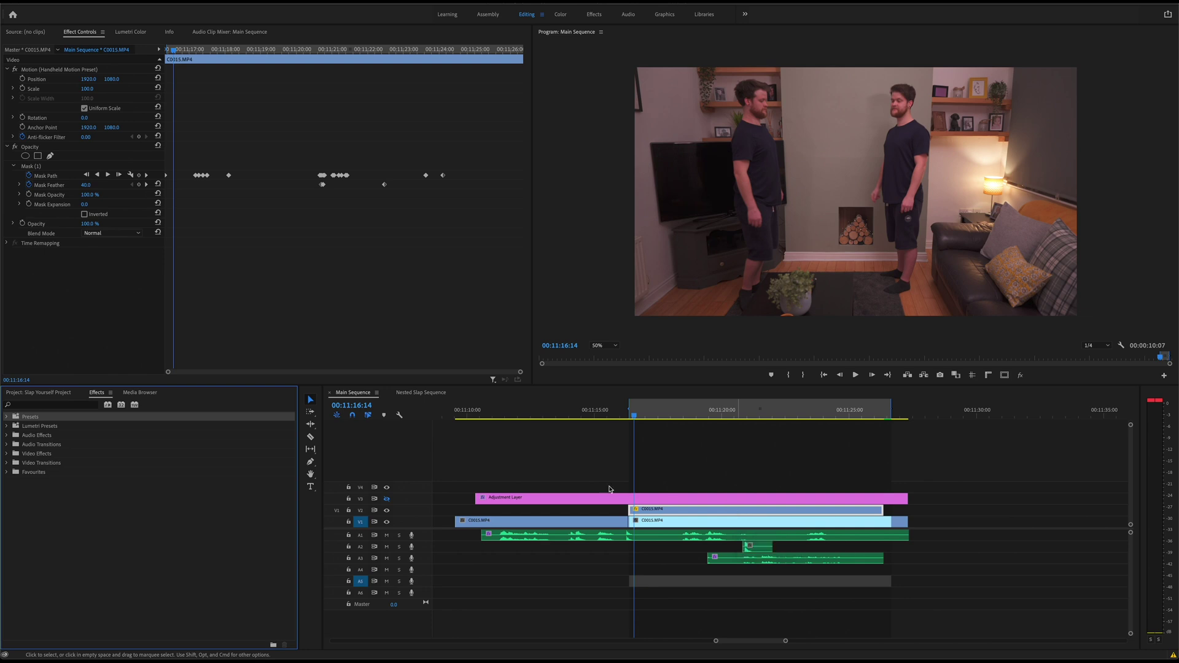
pyautogui.click(17, 419)
pyautogui.click(18, 419)
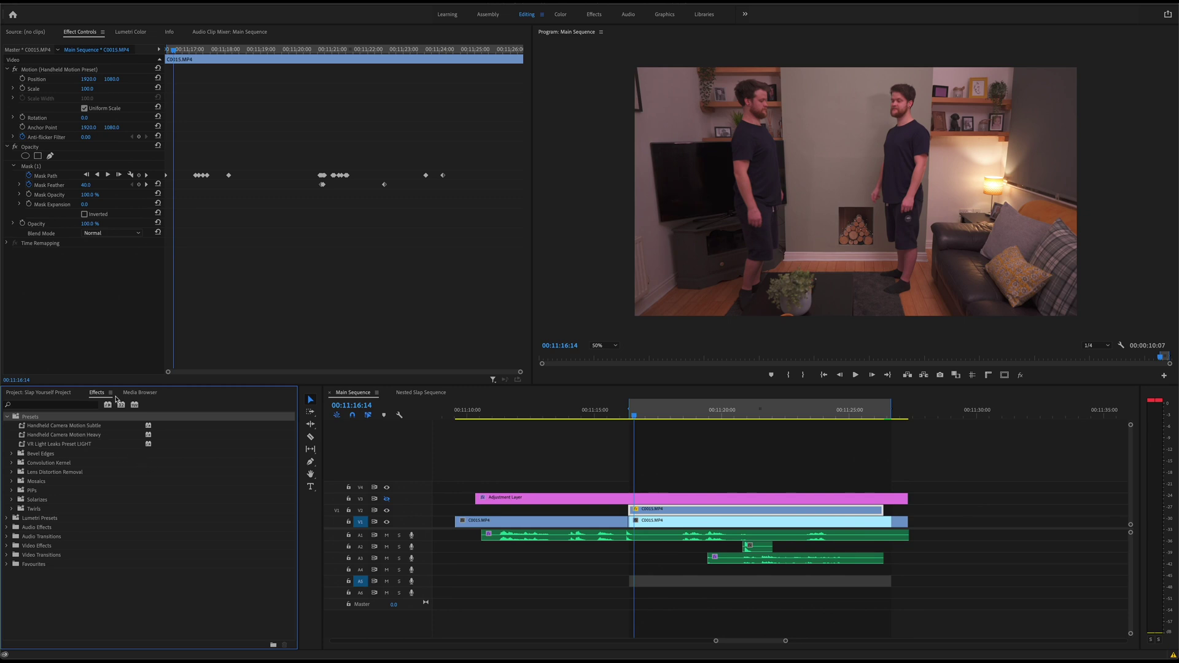
pyautogui.click(62, 427)
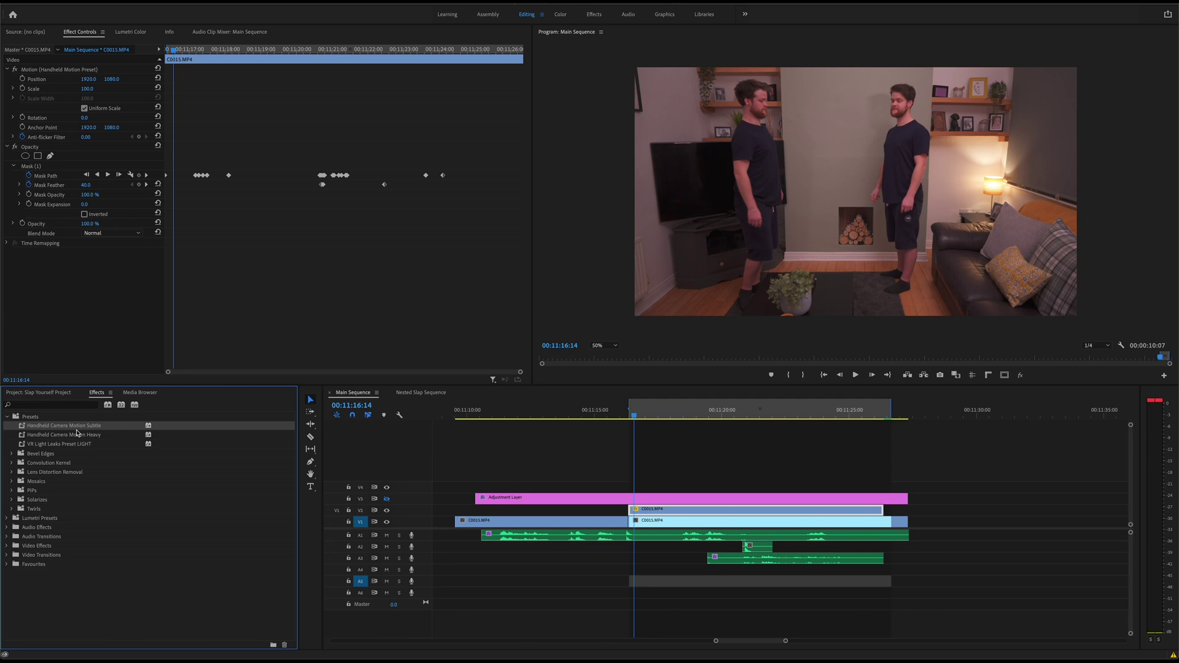
# Step: Try applying the Handheld Camera Motion Subtle preset separately to the composite's V2 and V1 clips
pyautogui.moveTo(74, 428); pyautogui.dragTo(702, 500)
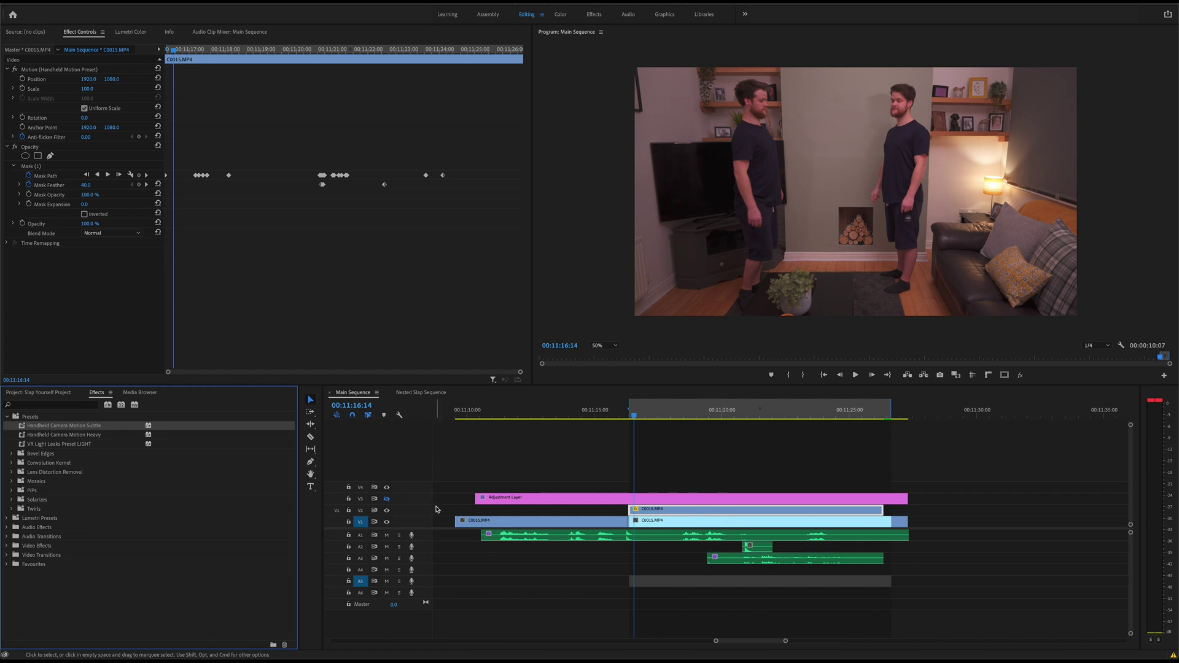
pyautogui.moveTo(68, 427); pyautogui.dragTo(679, 517)
pyautogui.moveTo(57, 426); pyautogui.dragTo(715, 522)
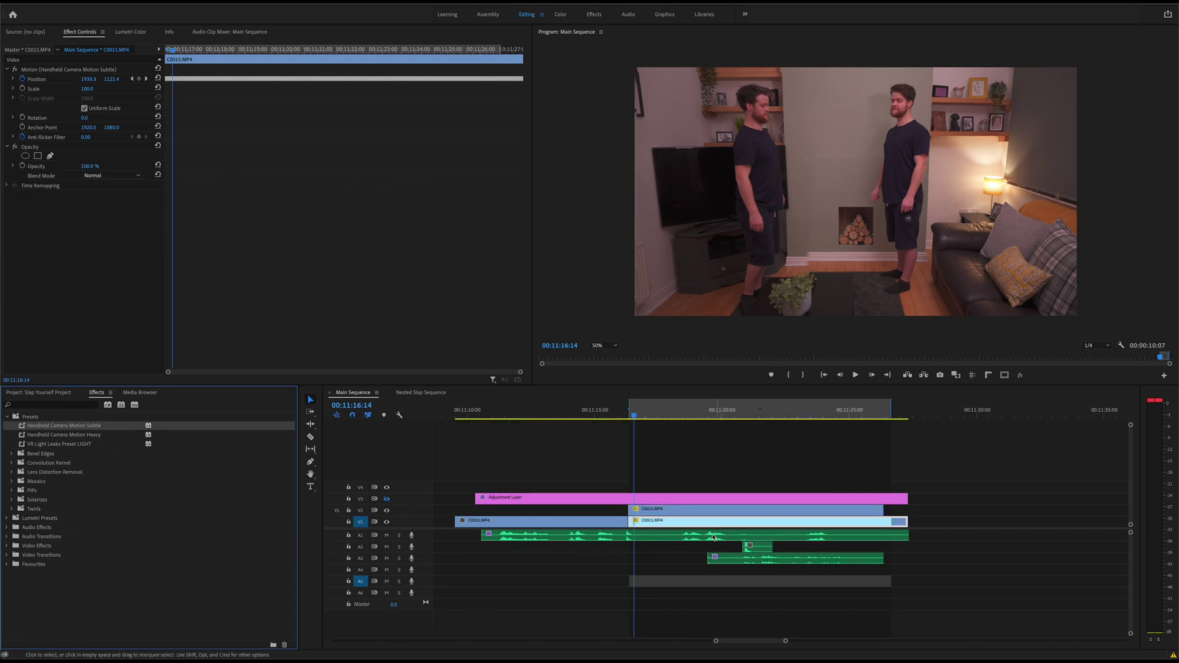
# Step: Set the scale of the two layered clips to 105 and play the composite from 00:11:17:14 to check the camera shake
pyautogui.click(659, 417)
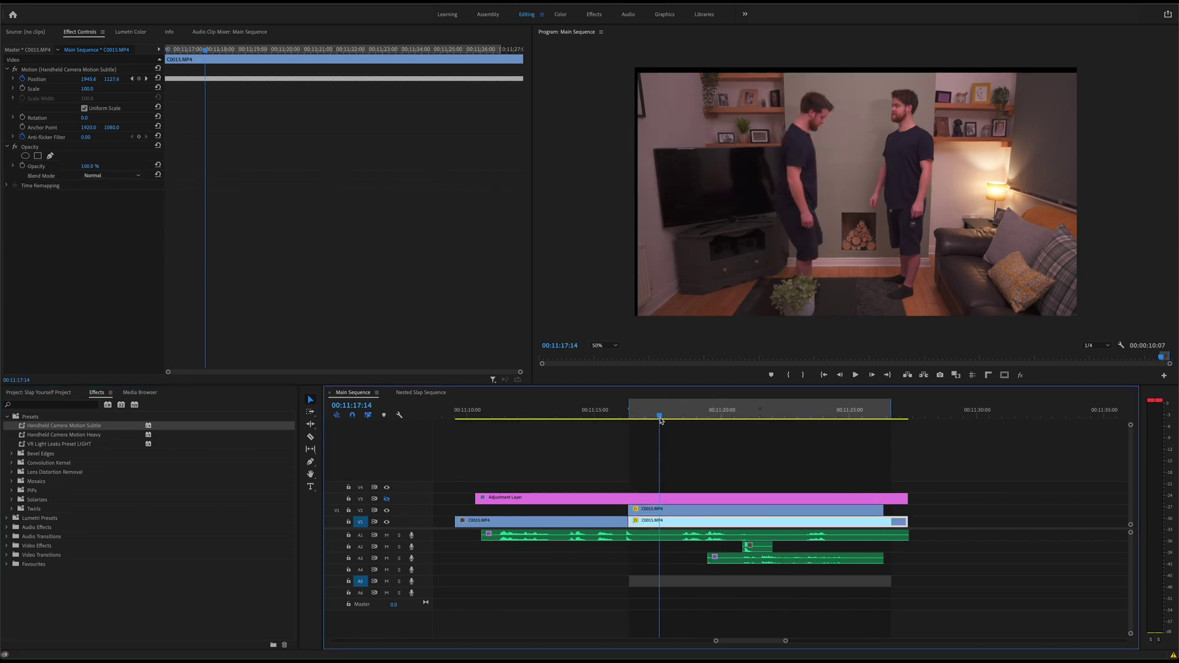
pyautogui.click(688, 515)
pyautogui.click(91, 88)
pyautogui.write('105')
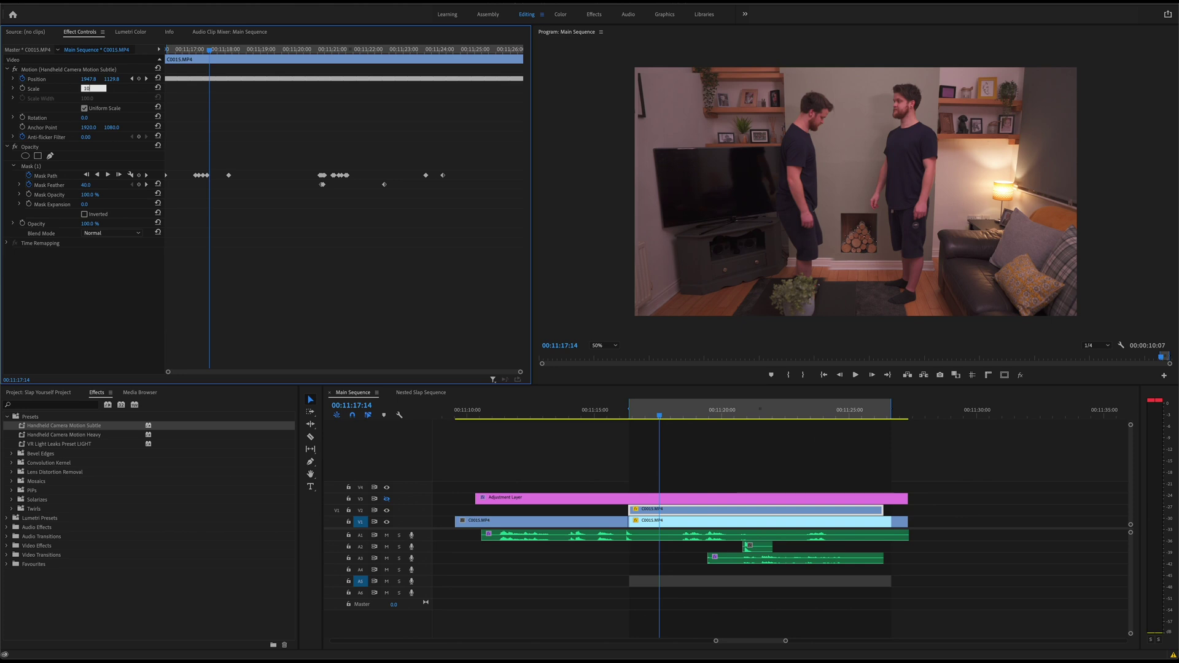
pyautogui.press('Return')
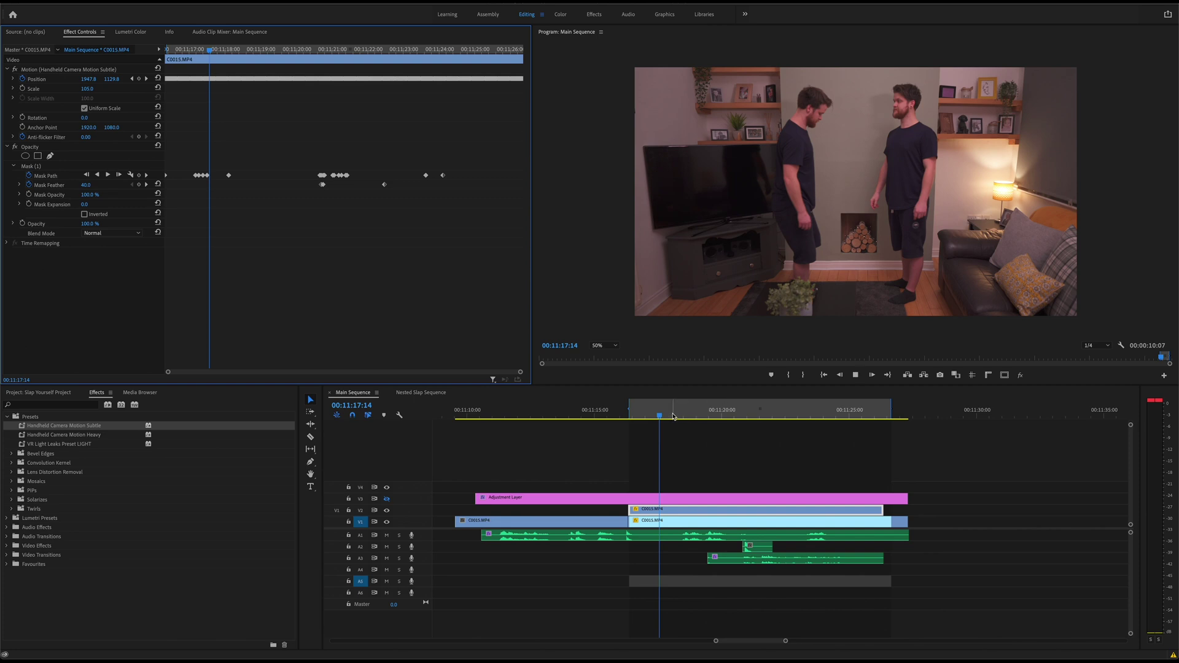
pyautogui.press('space')
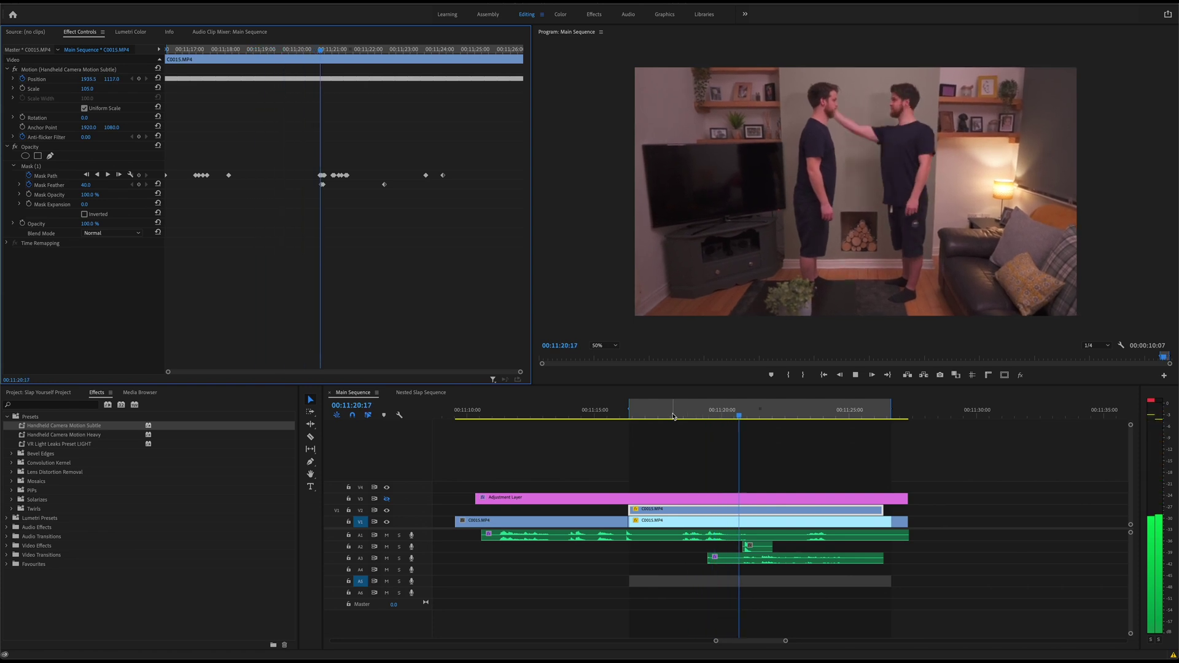
pyautogui.press('space')
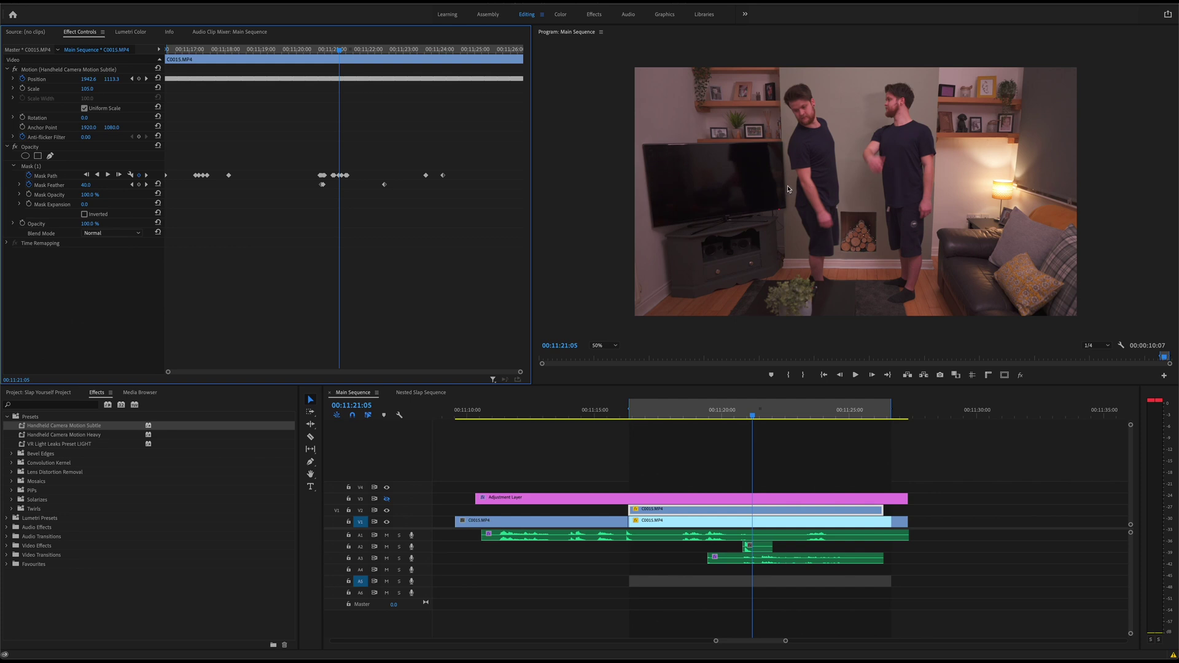
# Step: Nest the composite's V1 and V2 clips as "Slap Sequence NEst", check the nest's contents, and return to the Main Sequence
pyautogui.click(759, 514)
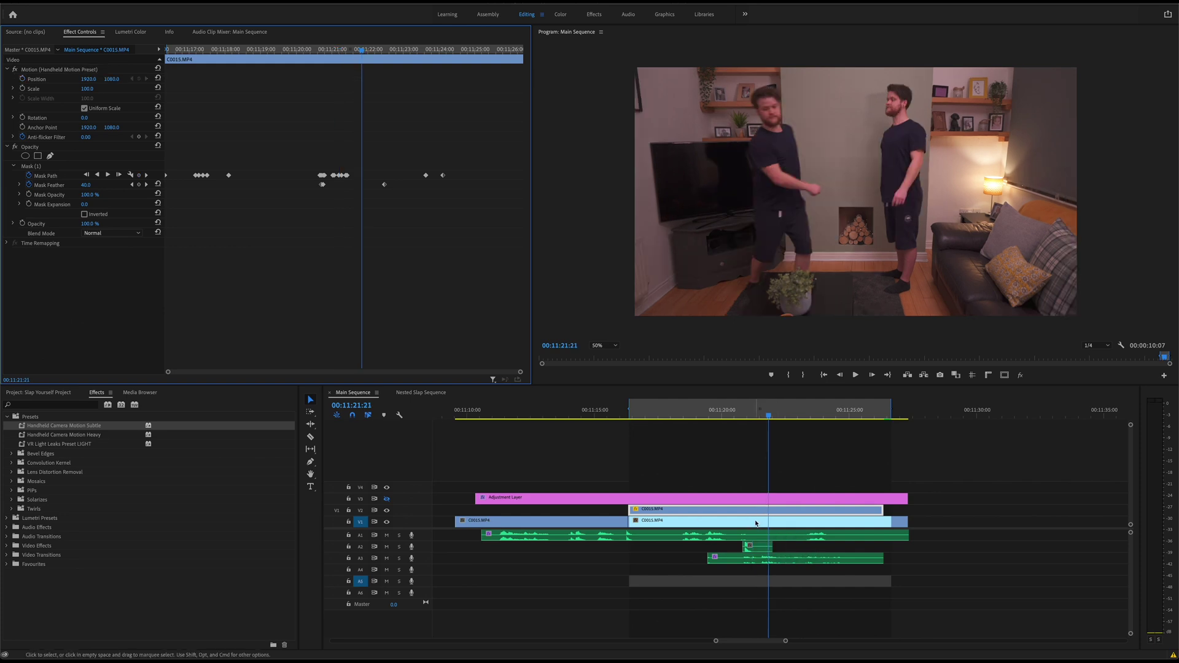
pyautogui.moveTo(937, 525); pyautogui.dragTo(552, 498)
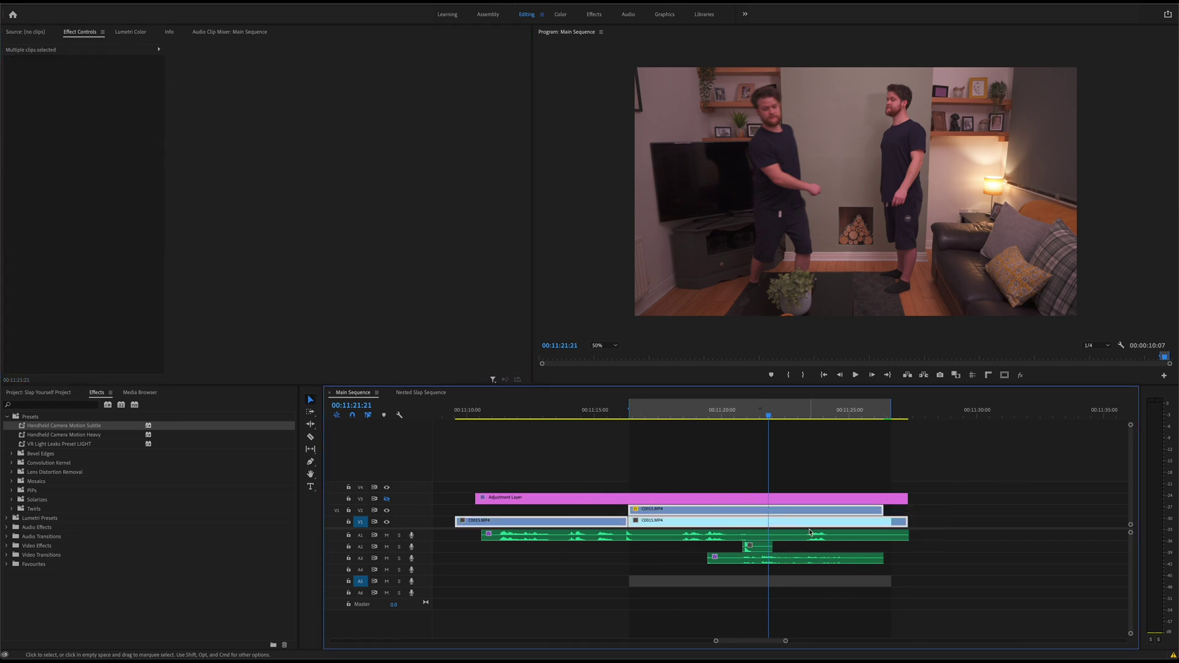
pyautogui.rightClick(760, 517)
pyautogui.click(810, 433)
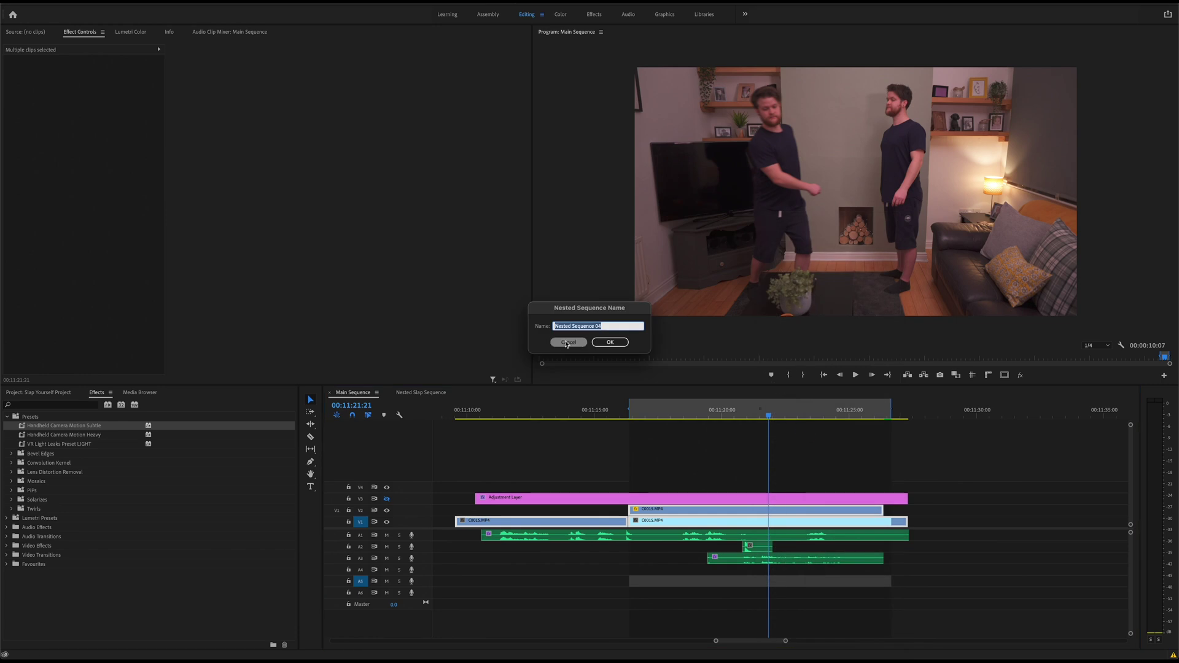
pyautogui.press('BackSpace')
pyautogui.press('Return')
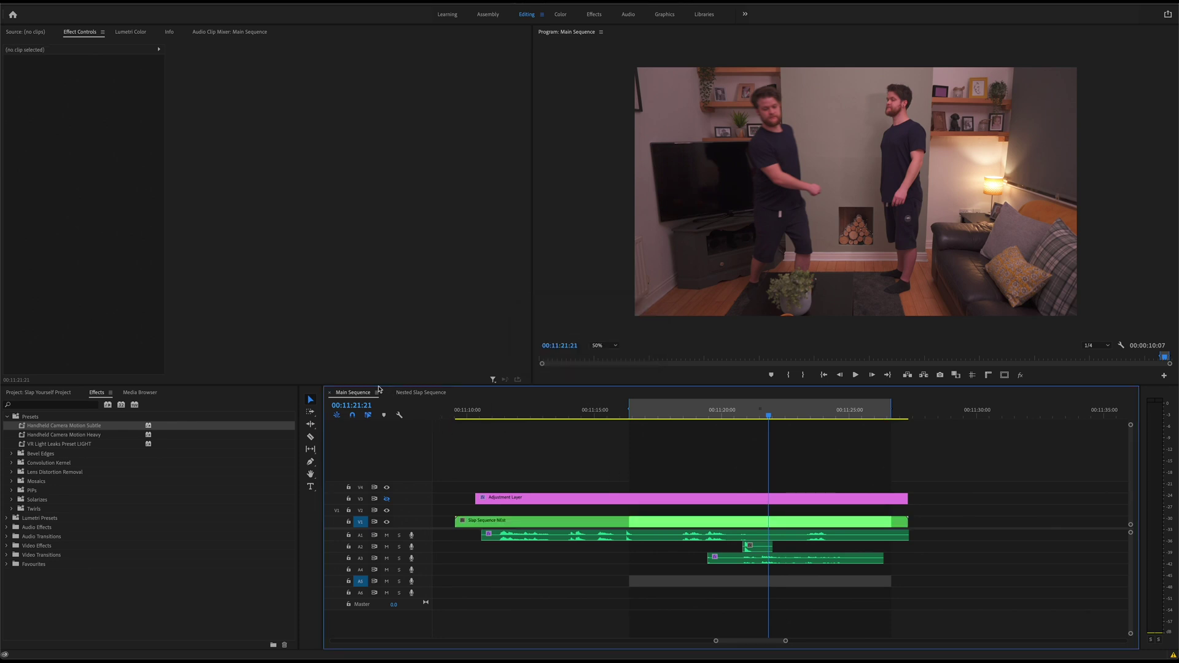
pyautogui.doubleClick(751, 526)
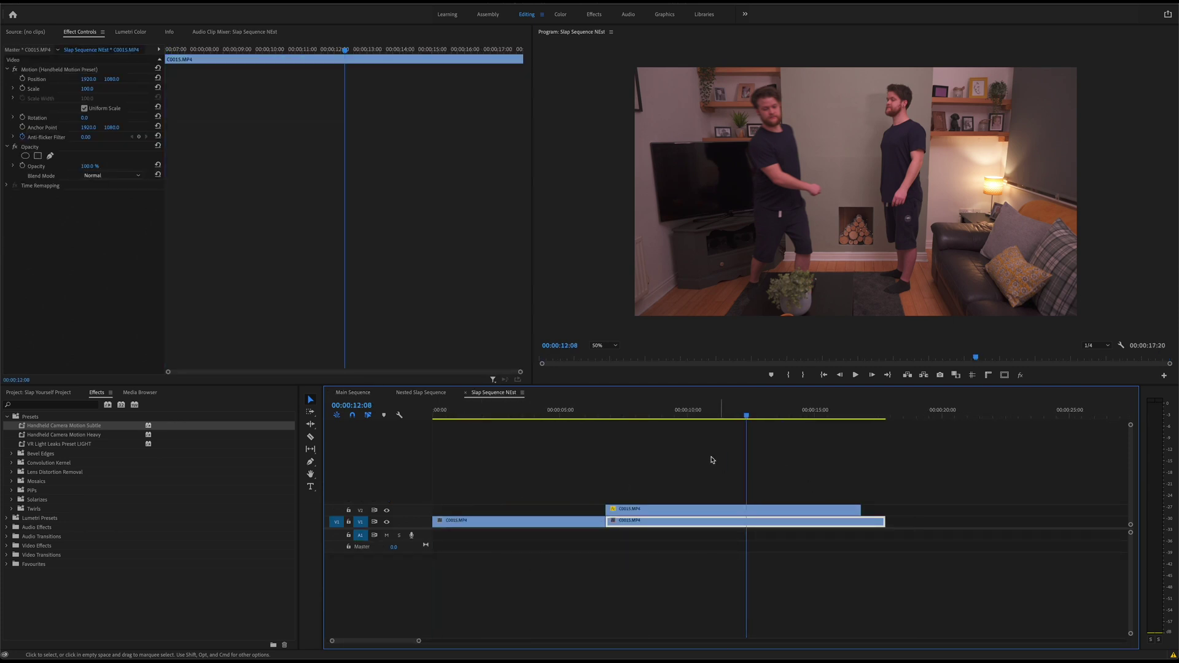
pyautogui.click(363, 393)
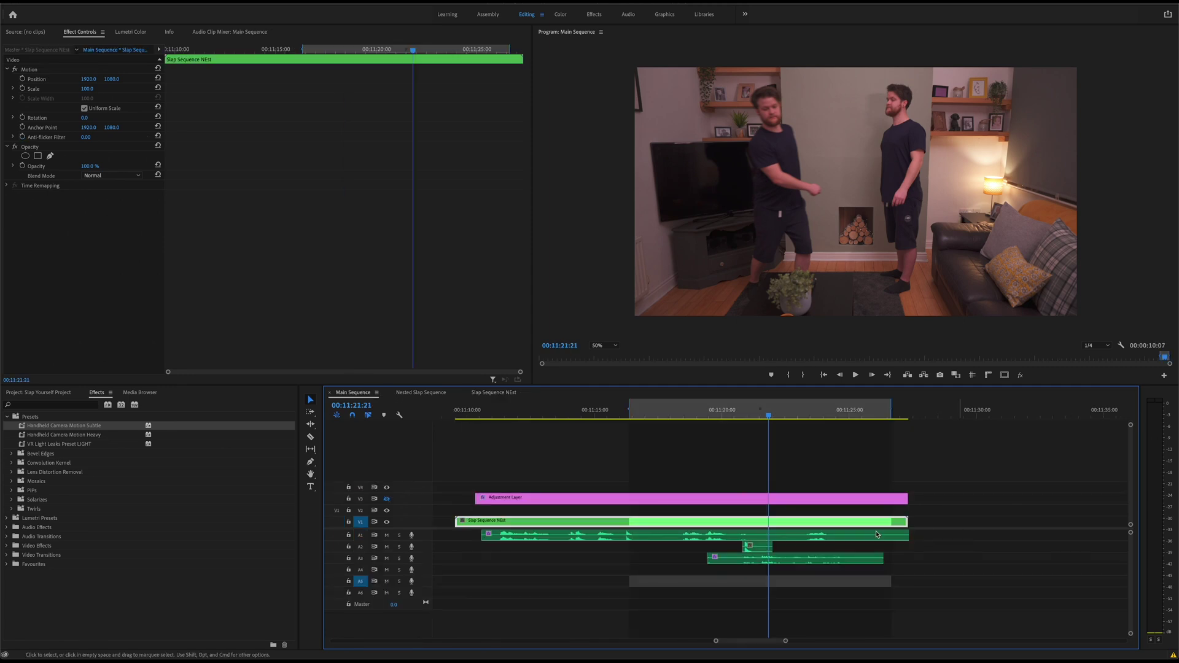
# Step: Apply Handheld Camera Motion Subtle to the nested slap clip with its scale at 105, and play it from 00:11:16:21
pyautogui.moveTo(55, 426); pyautogui.dragTo(729, 525)
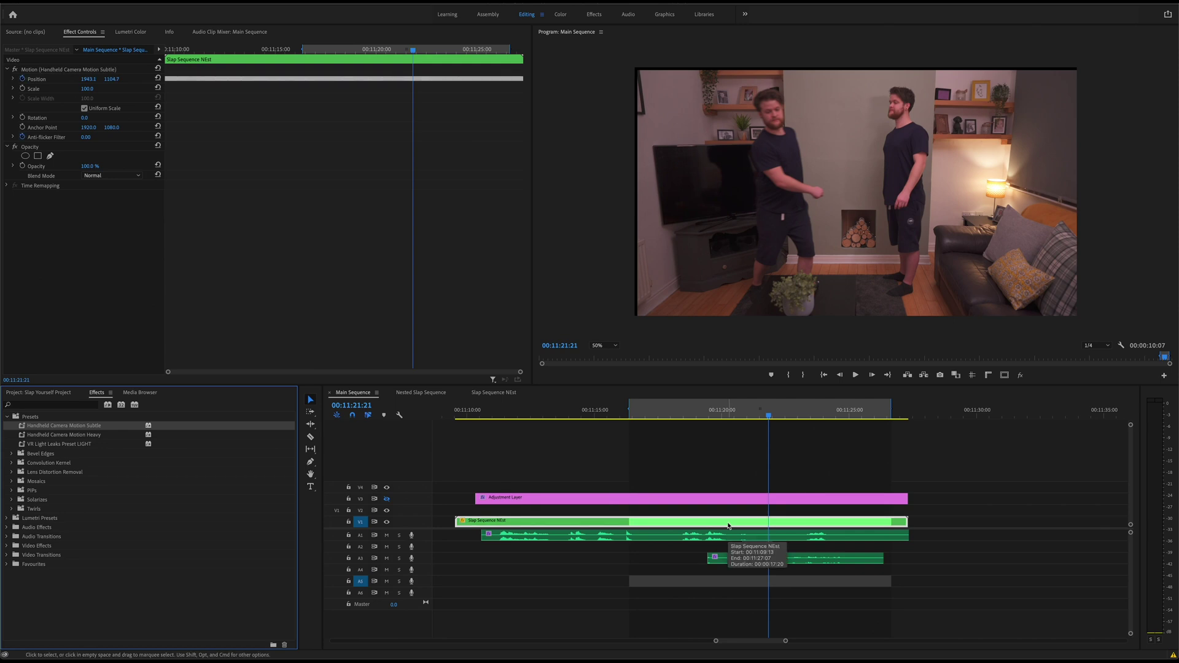
pyautogui.click(90, 89)
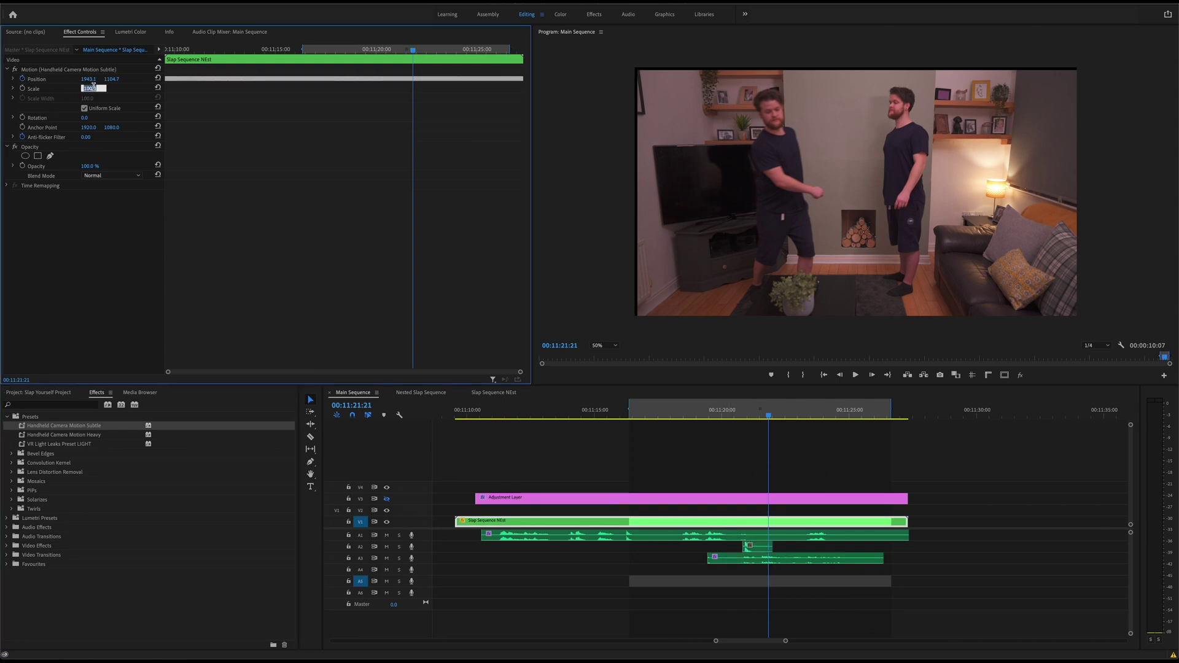
pyautogui.write('105')
pyautogui.press('Return')
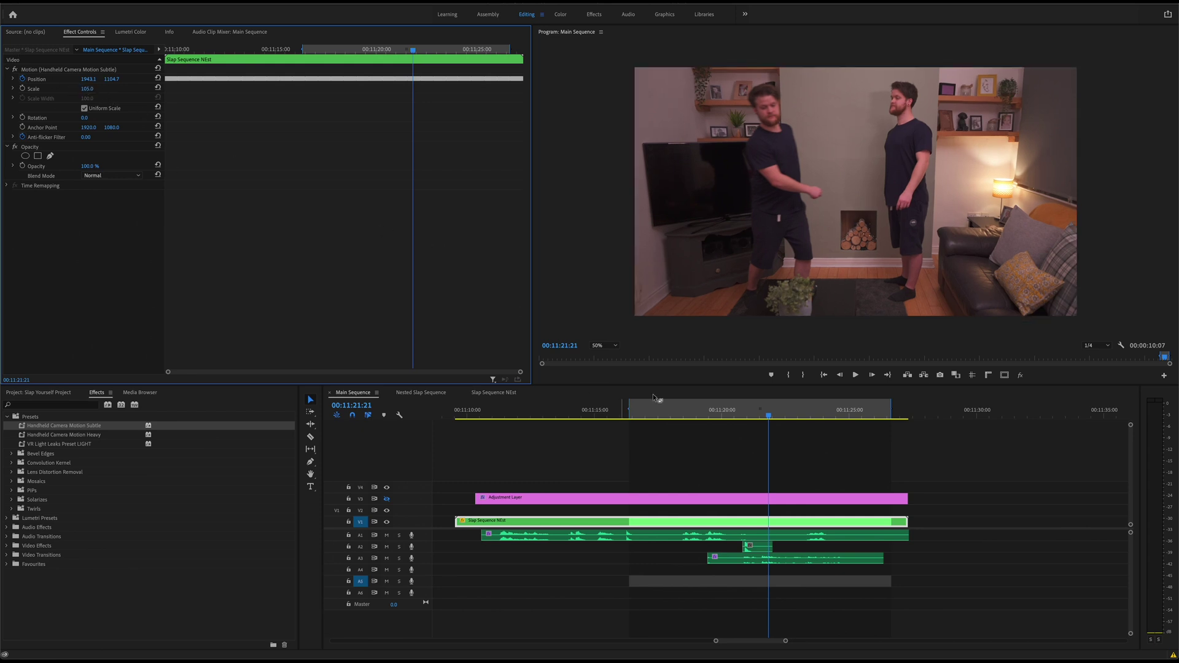
pyautogui.click(641, 416)
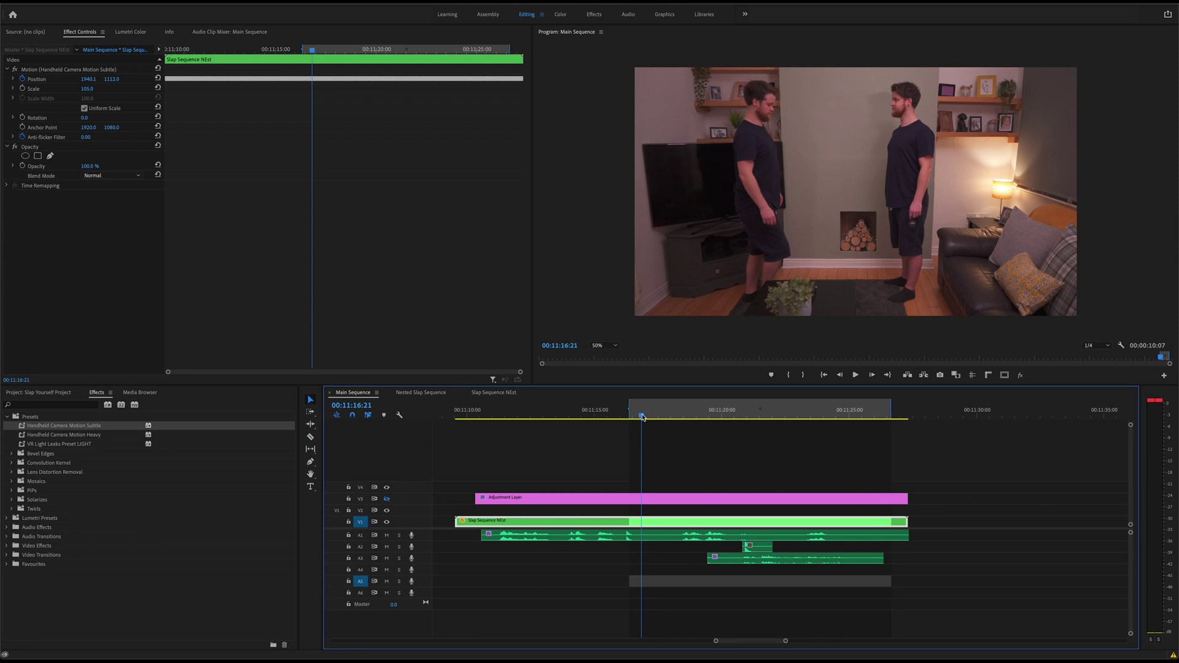
pyautogui.press('space')
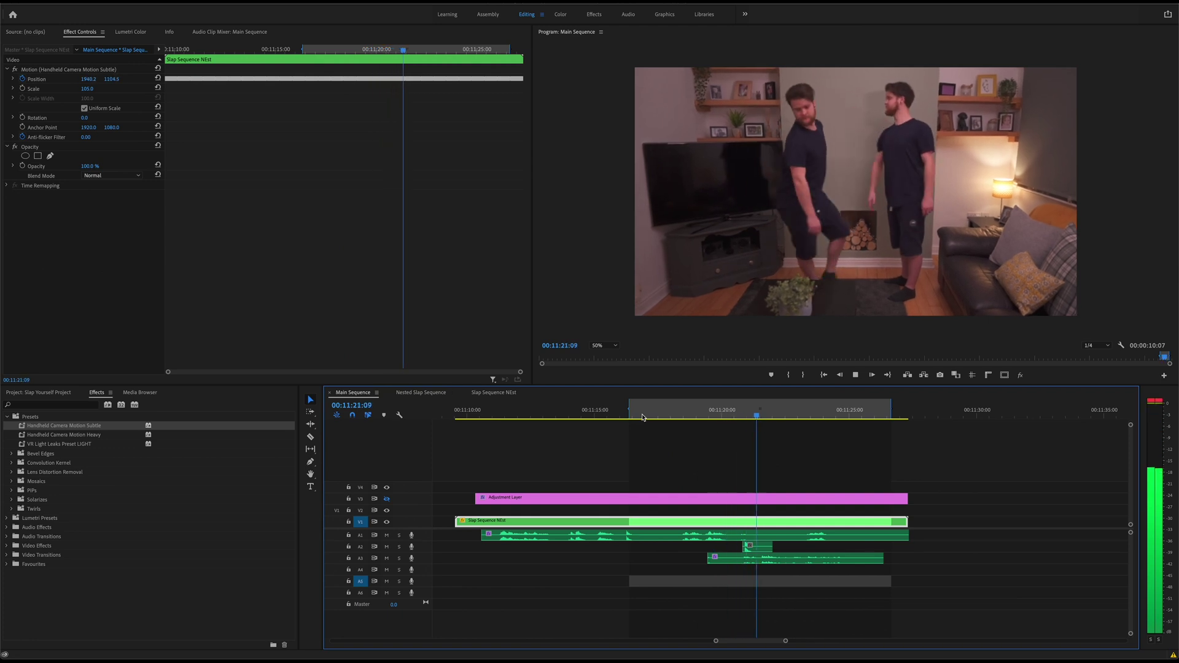
# Step: Solo the A2 track to hear the short slap sound clip from 00:11:19:23 to 00:11:21:18, and turn the solo off
pyautogui.click(807, 552)
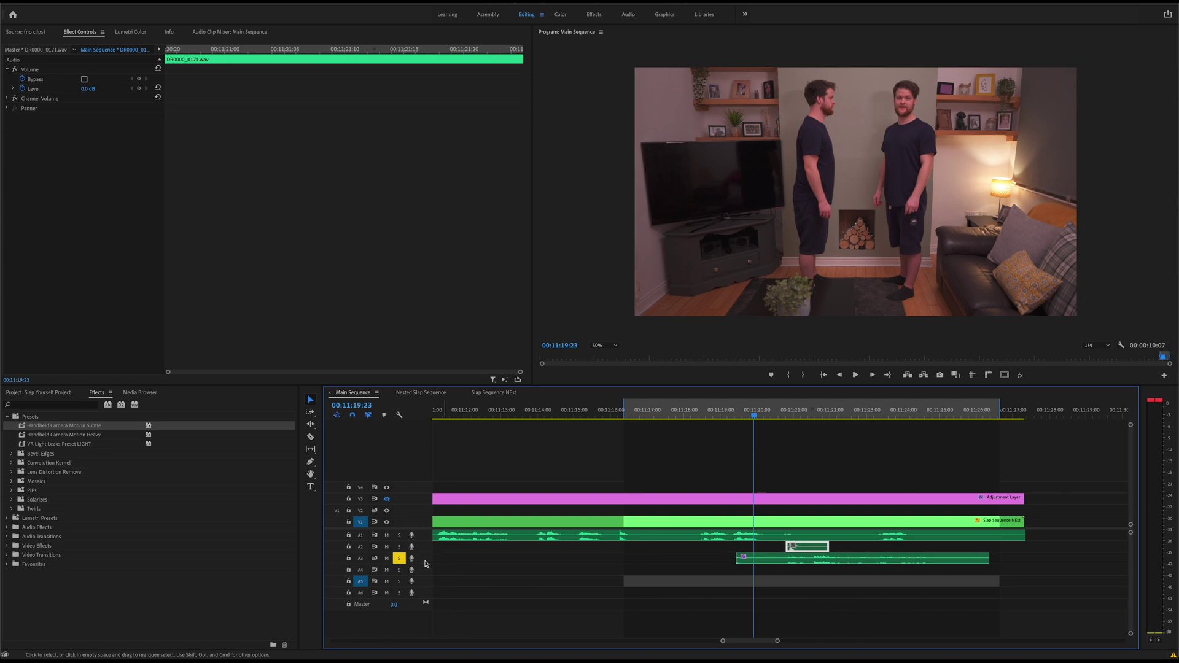
pyautogui.click(399, 546)
pyautogui.press('space')
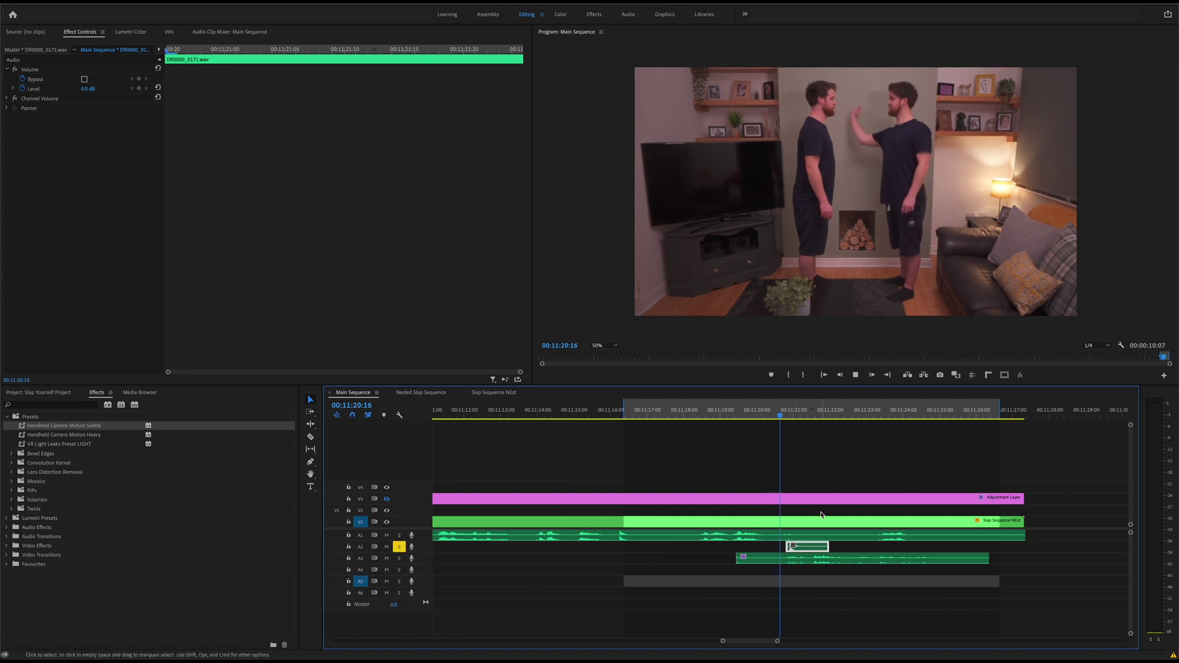
pyautogui.press('space')
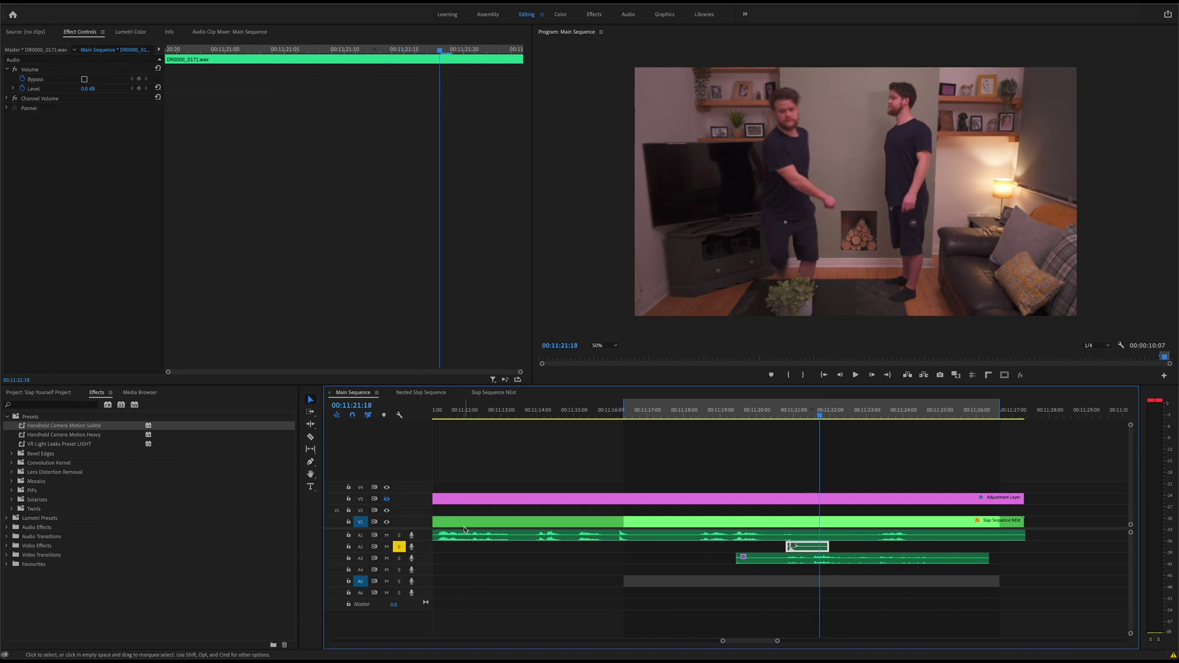
pyautogui.click(399, 546)
pyautogui.press('-')
pyautogui.press('-')
pyautogui.press('-')
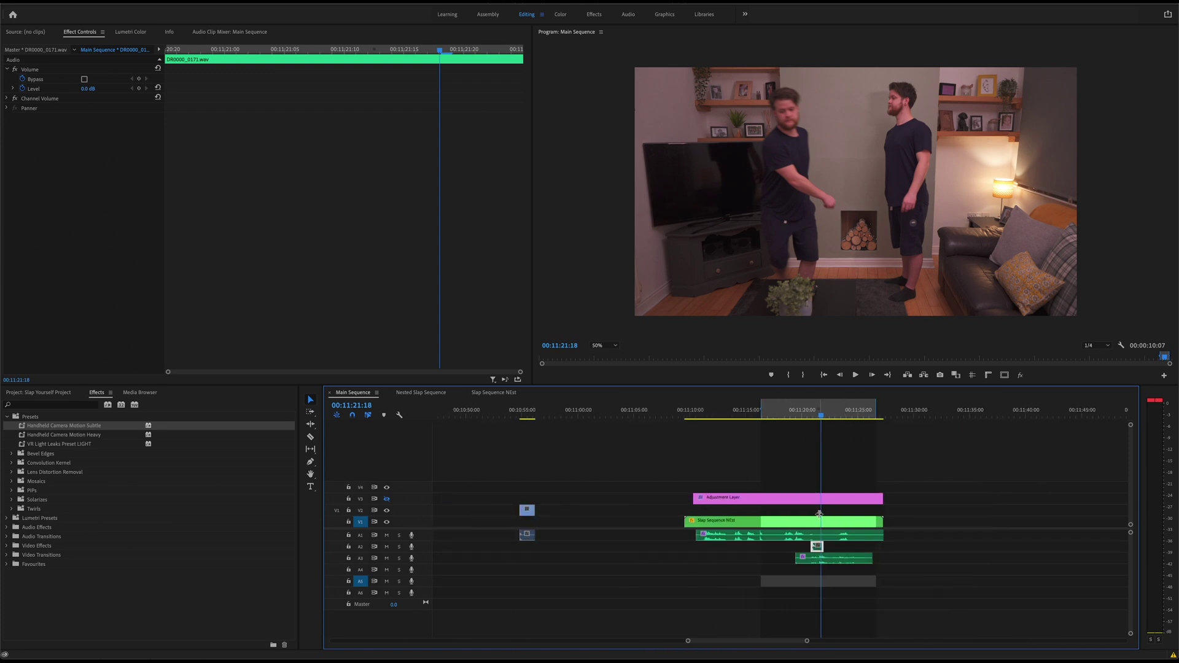
pyautogui.press('-')
pyautogui.press('-')
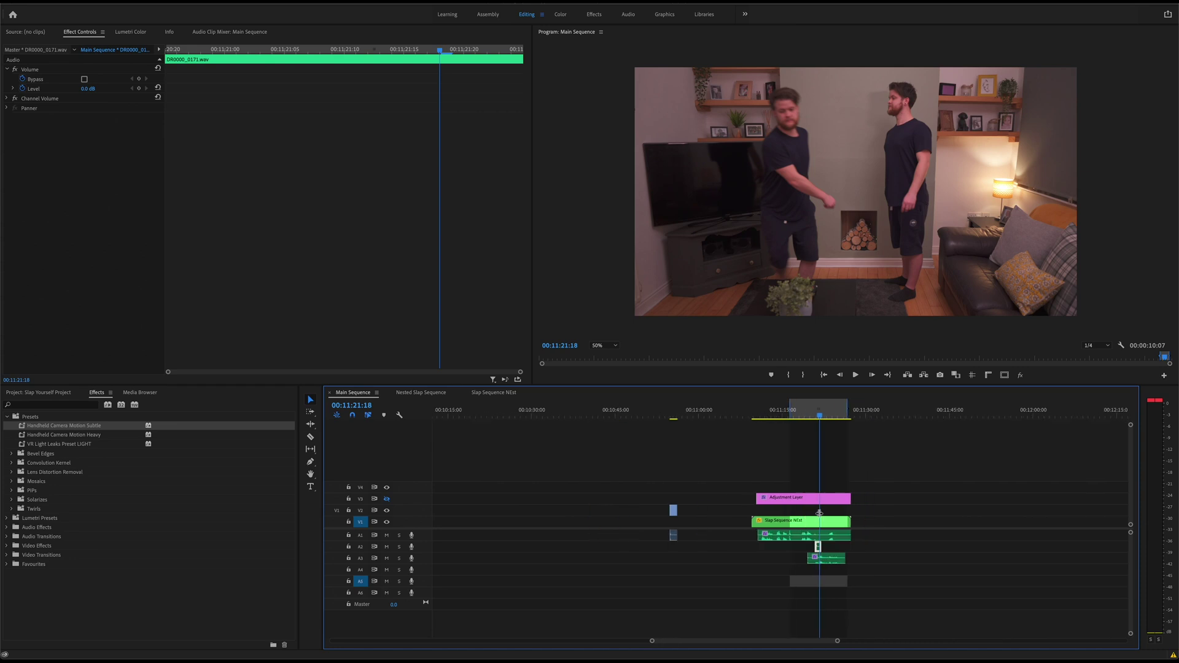